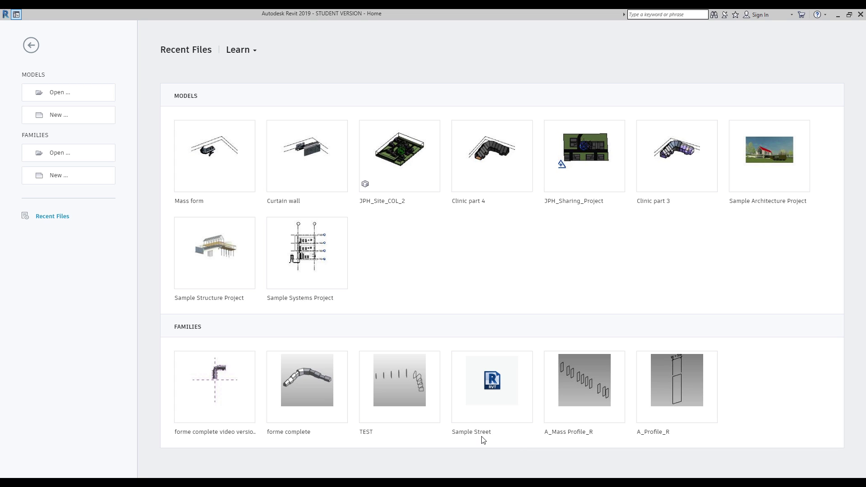
- Launch PureRef, move its empty window further into the screen and widen it to make room for reference images
{"action": "key", "text": "super"}
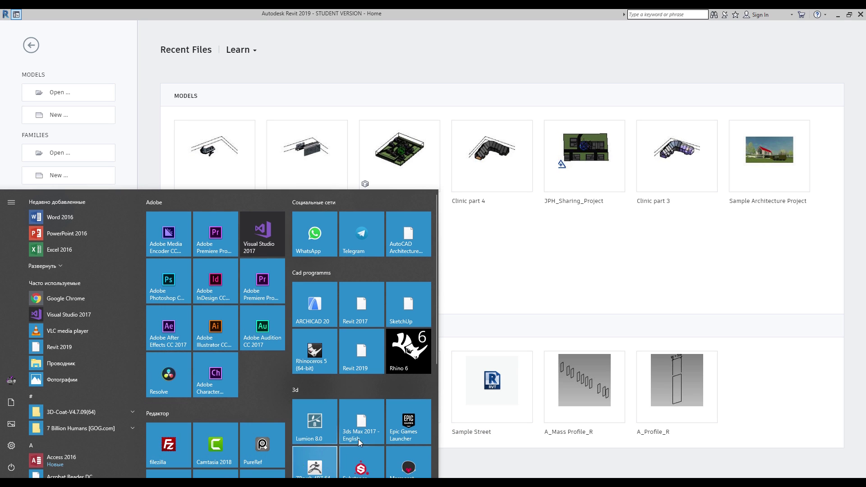
{"action": "left_click", "coordinate": [264, 448]}
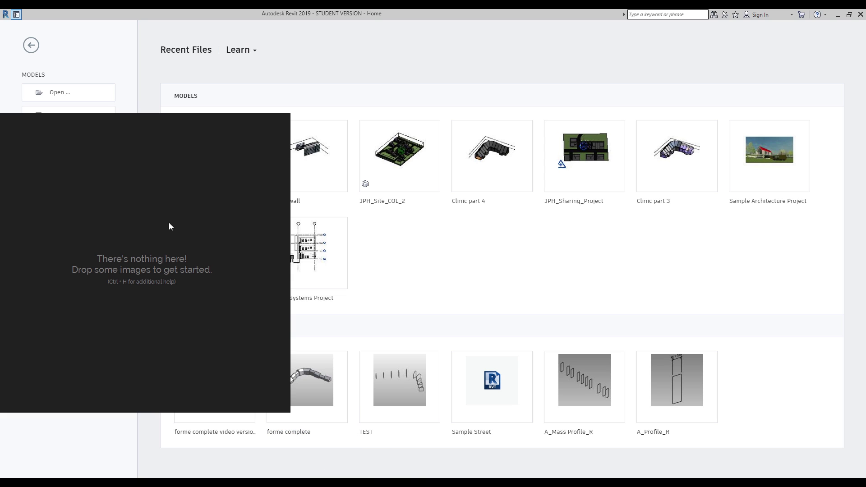
{"action": "left_click_drag", "start_coordinate": [199, 203], "coordinate": [255, 197]}
{"action": "right_click", "coordinate": [273, 178]}
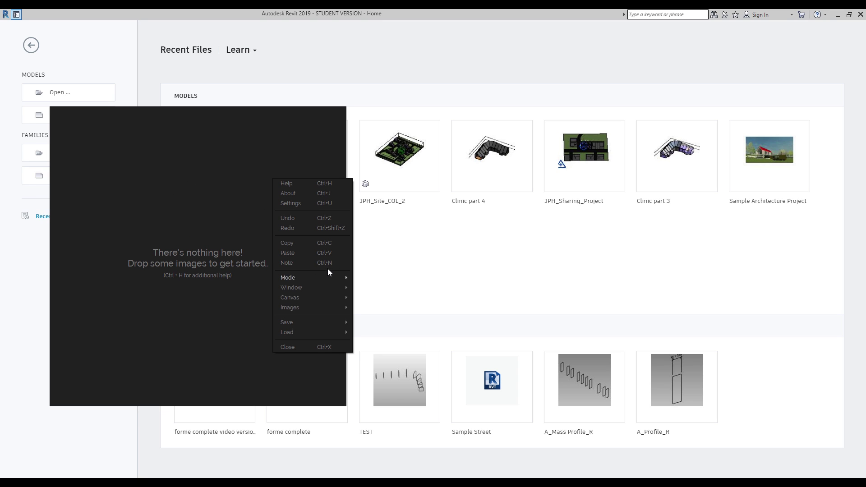
{"action": "left_click", "coordinate": [337, 169]}
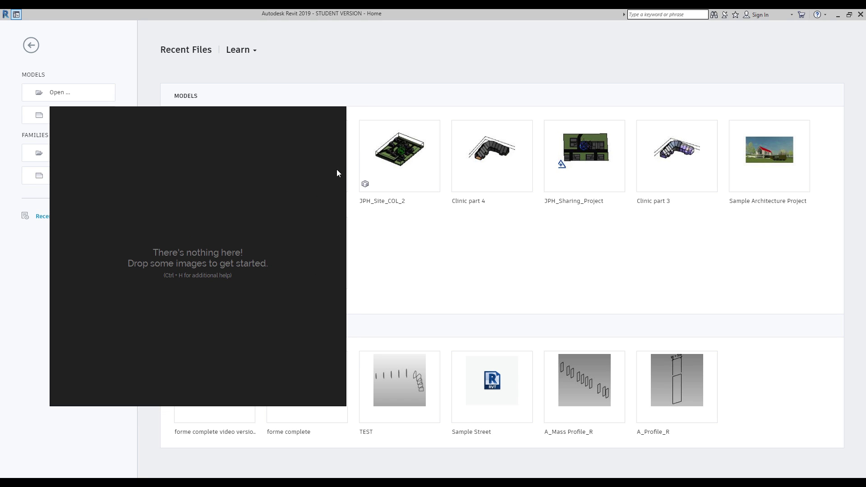
{"action": "left_click_drag", "start_coordinate": [344, 170], "coordinate": [623, 209]}
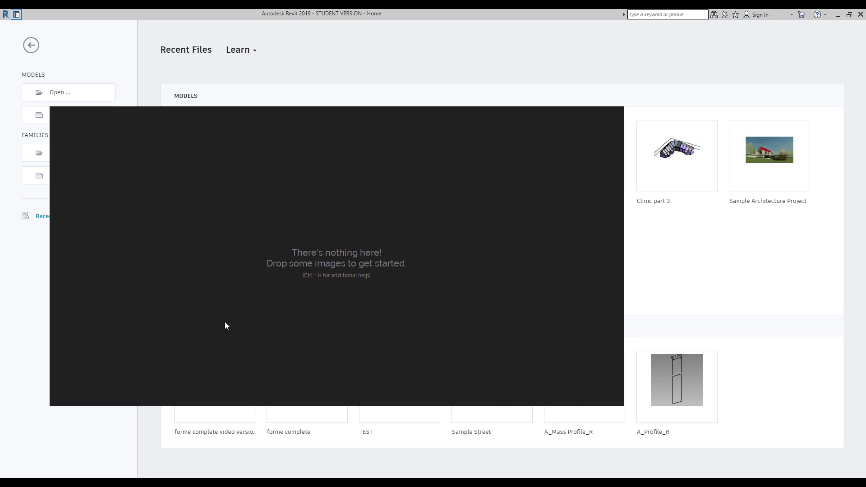
- Load the recent scene "SOHO © Zaha Hadid Architects.pur" onto the empty reference board
{"action": "right_click", "coordinate": [260, 356]}
{"action": "mouse_move", "coordinate": [292, 439]}
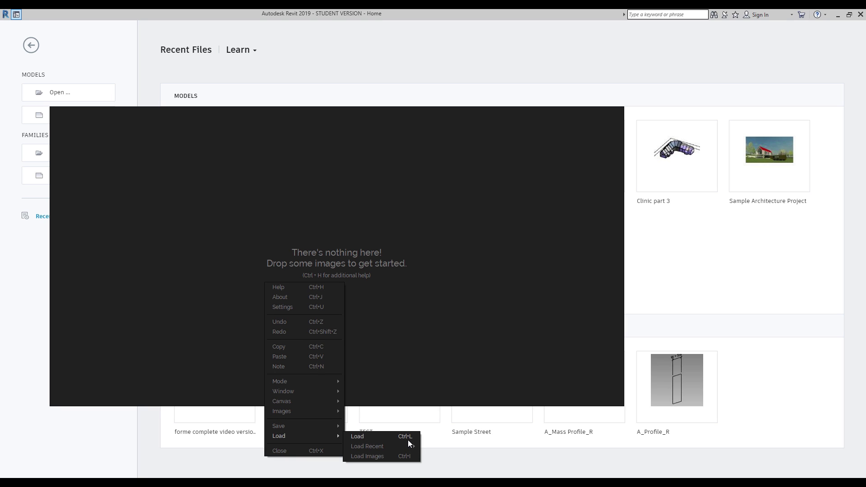
{"action": "mouse_move", "coordinate": [393, 446]}
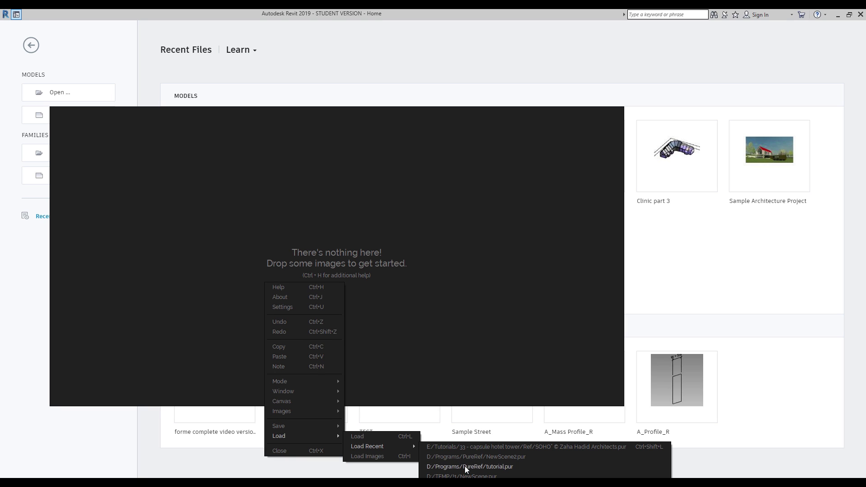
{"action": "left_click", "coordinate": [482, 446]}
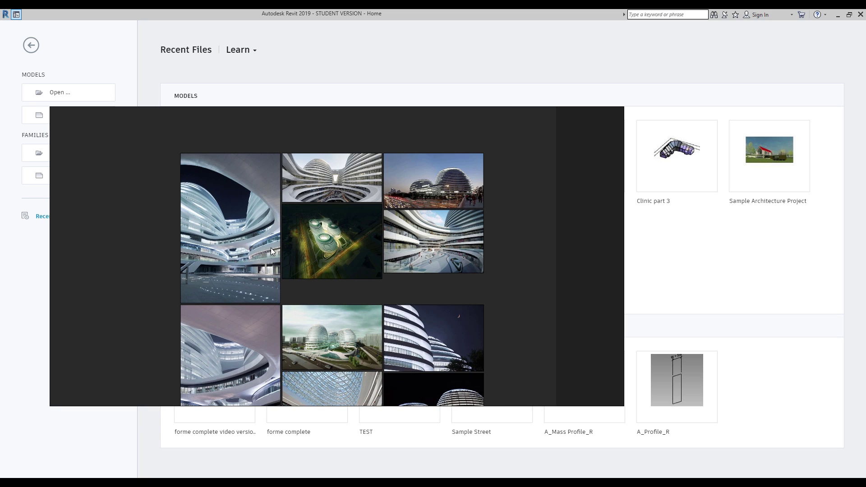
- Examine the reference photos of the SOHO building for its overall form, curved facade bands, atrium and night views
{"action": "scroll", "coordinate": [271, 251], "scroll_direction": "up", "scroll_amount": 3}
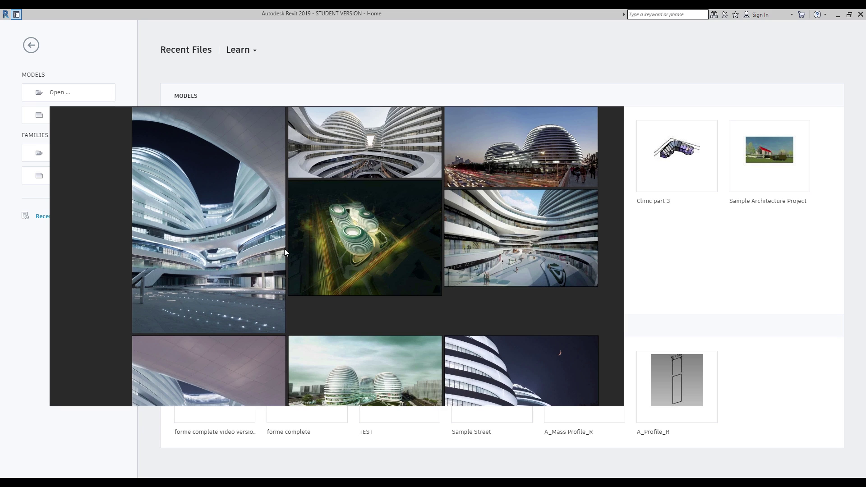
{"action": "middle_click_drag", "start_coordinate": [306, 233], "coordinate": [274, 293]}
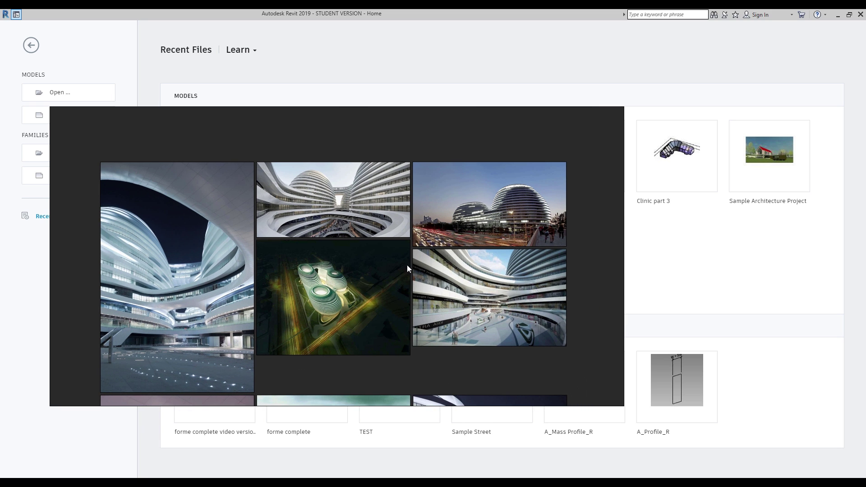
{"action": "scroll", "coordinate": [412, 258], "scroll_direction": "up", "scroll_amount": 4}
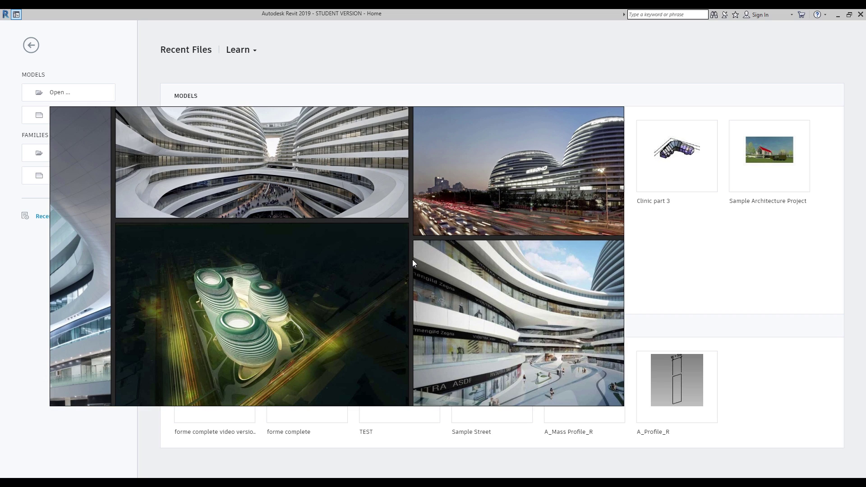
{"action": "middle_click_drag", "start_coordinate": [278, 242], "coordinate": [321, 306]}
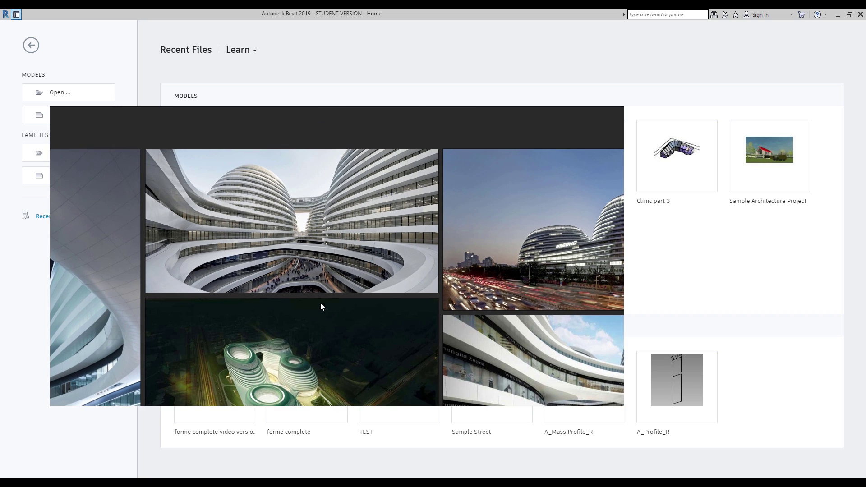
{"action": "scroll", "coordinate": [243, 210], "scroll_direction": "up", "scroll_amount": 3}
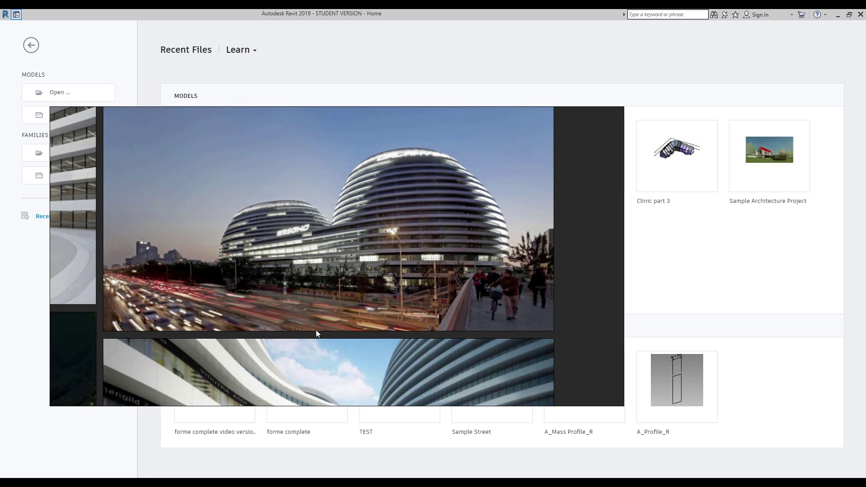
{"action": "scroll", "coordinate": [370, 202], "scroll_direction": "down", "scroll_amount": 4}
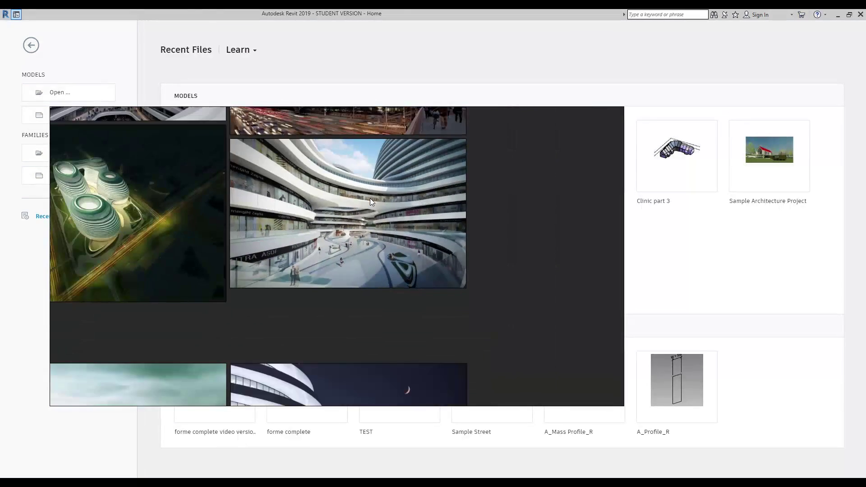
{"action": "scroll", "coordinate": [283, 277], "scroll_direction": "down", "scroll_amount": 3}
{"action": "middle_click_drag", "start_coordinate": [248, 340], "coordinate": [390, 236]}
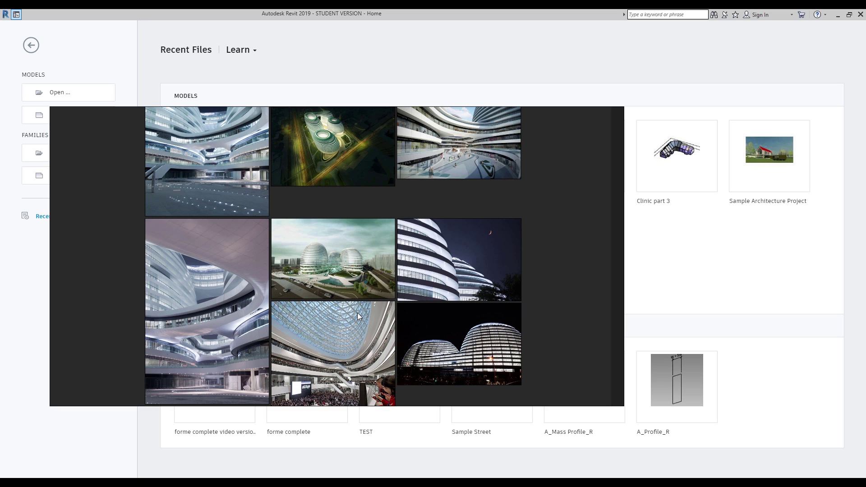
{"action": "middle_click_drag", "start_coordinate": [359, 316], "coordinate": [335, 283]}
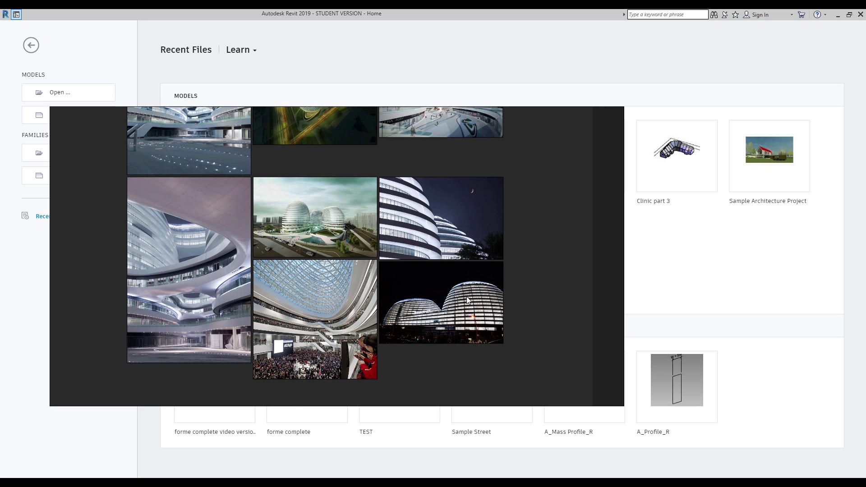
{"action": "scroll", "coordinate": [467, 299], "scroll_direction": "up", "scroll_amount": 3}
{"action": "scroll", "coordinate": [467, 300], "scroll_direction": "up", "scroll_amount": 1}
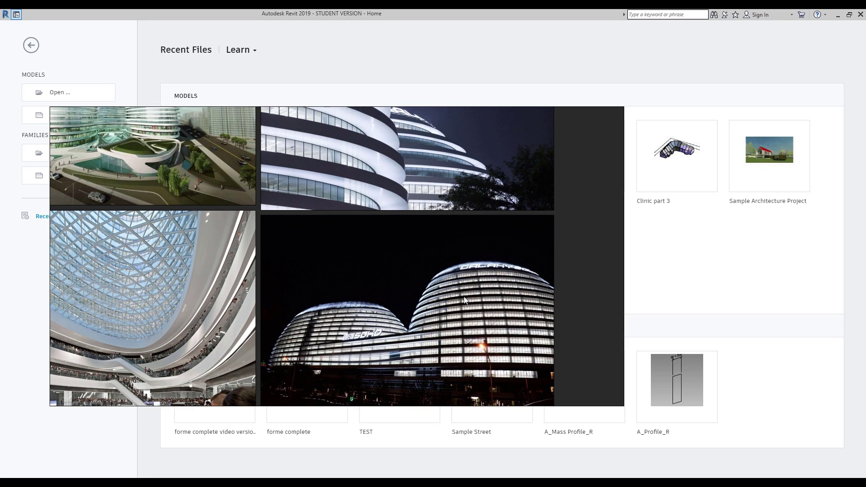
{"action": "scroll", "coordinate": [463, 296], "scroll_direction": "down", "scroll_amount": 2}
{"action": "middle_click_drag", "start_coordinate": [283, 209], "coordinate": [374, 320]}
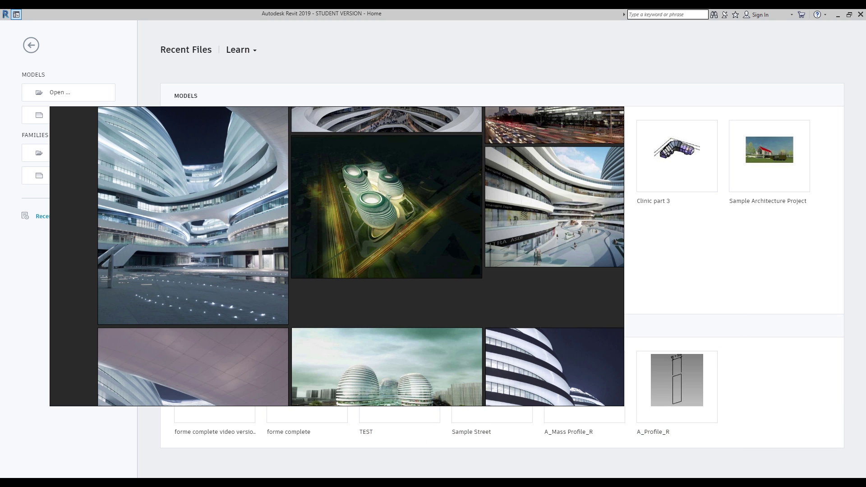
- Switch to Revit and create a new project from Template.rte in the US Metric template folder
{"action": "key", "text": "alt+Tab"}
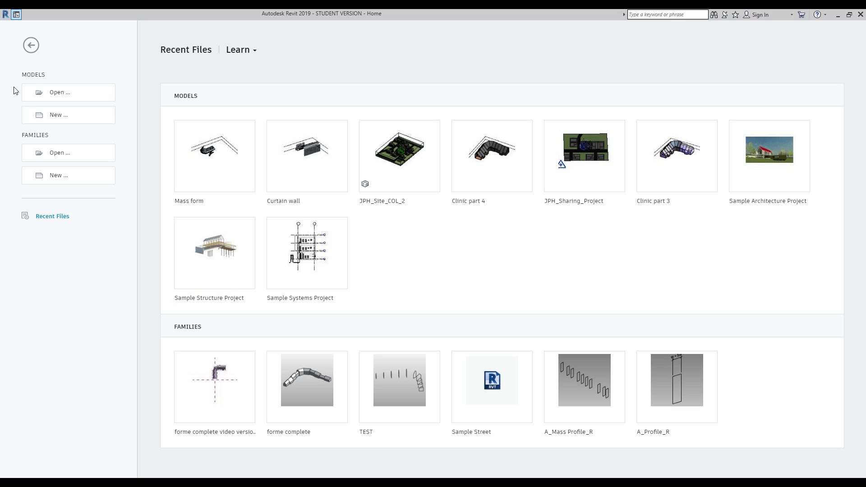
{"action": "left_click", "coordinate": [64, 115]}
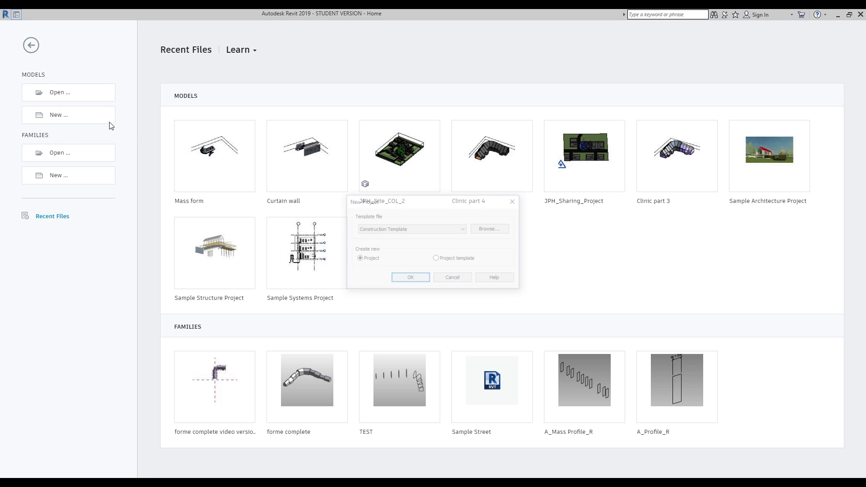
{"action": "left_click", "coordinate": [426, 230]}
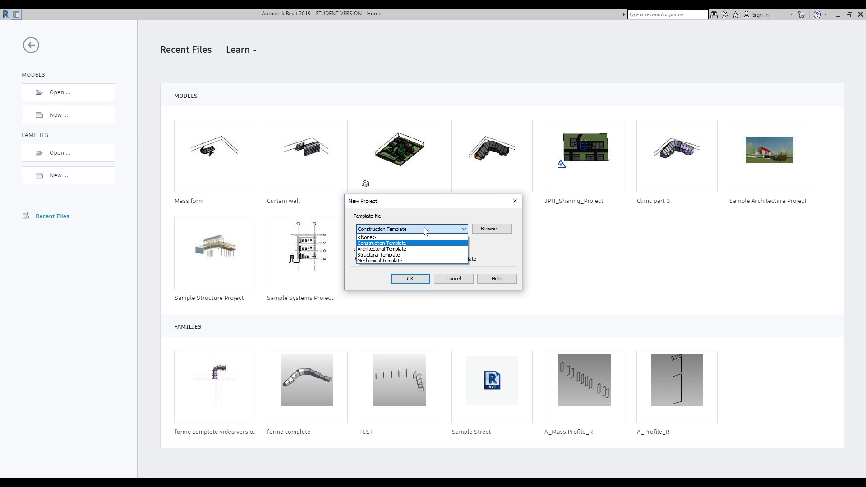
{"action": "left_click", "coordinate": [425, 230]}
{"action": "left_click", "coordinate": [491, 229]}
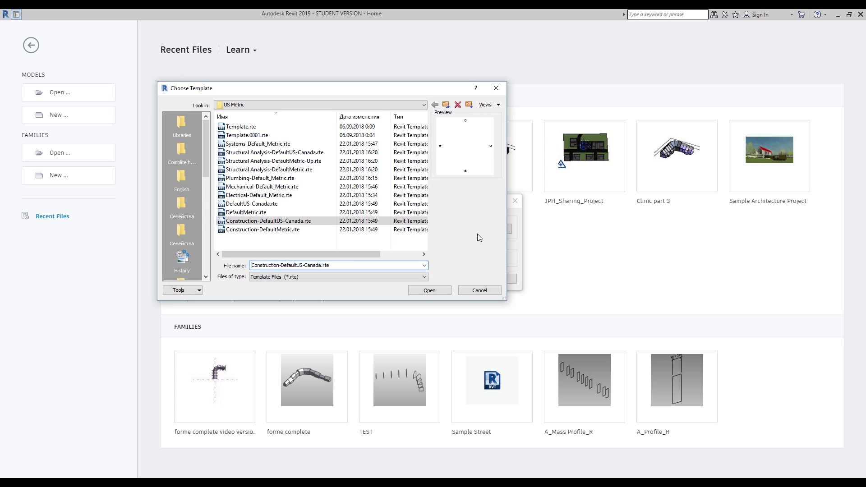
{"action": "left_click", "coordinate": [254, 134]}
{"action": "left_click", "coordinate": [251, 127]}
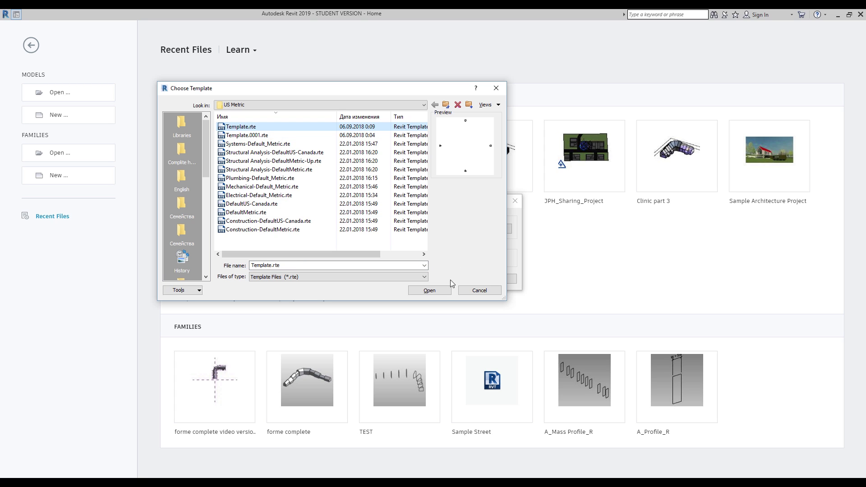
{"action": "left_click", "coordinate": [441, 292]}
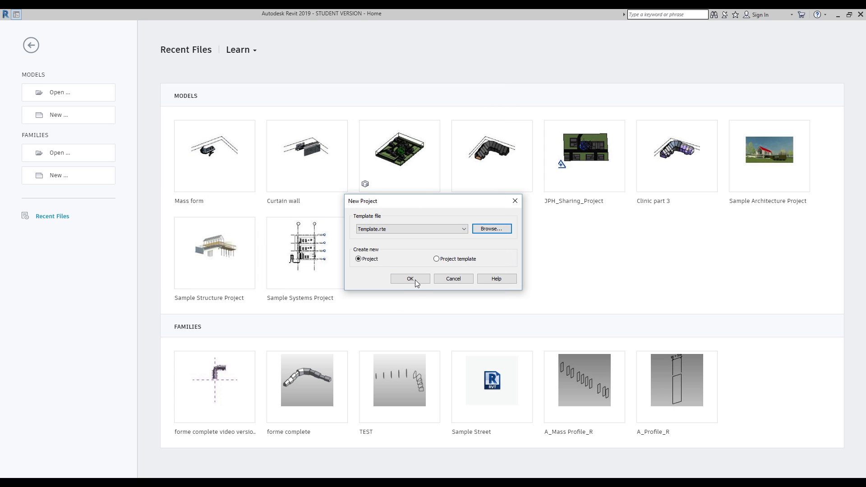
{"action": "left_click", "coordinate": [410, 279]}
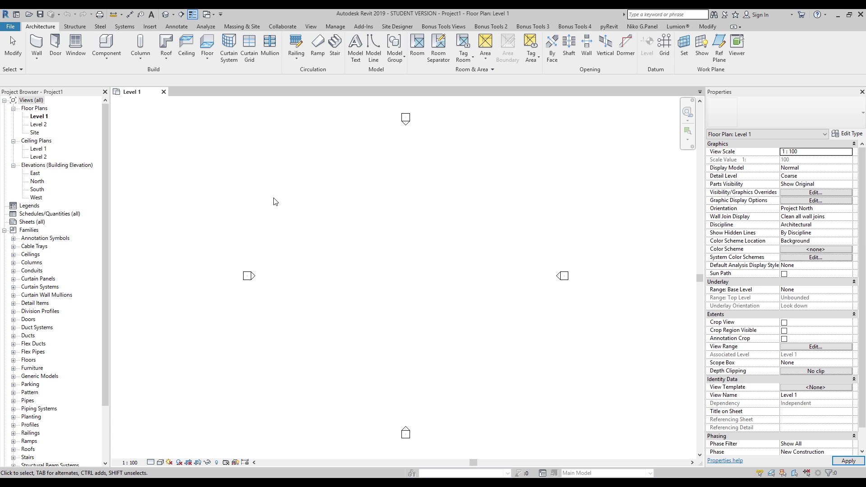
- Open the default 3D view and the Level 1 floor plan, and place the 3D view ahead of the plan
{"action": "left_click", "coordinate": [166, 19]}
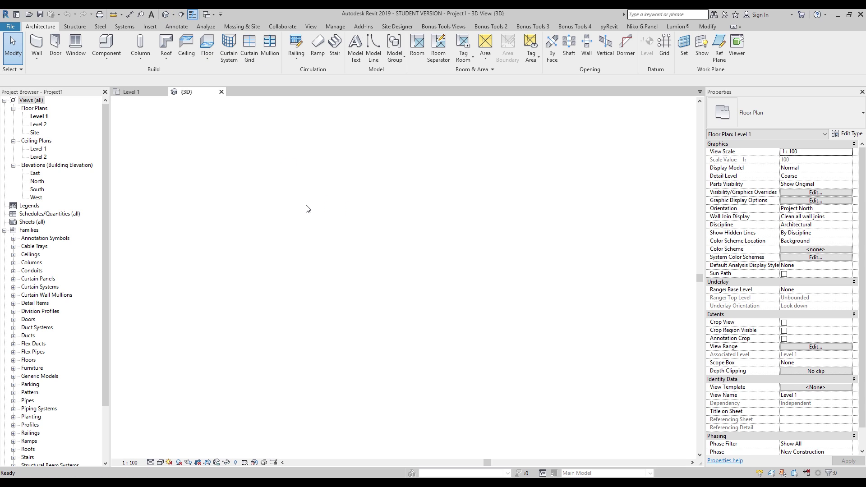
{"action": "middle_click_drag", "start_coordinate": [350, 305], "coordinate": [374, 405], "text": "shift"}
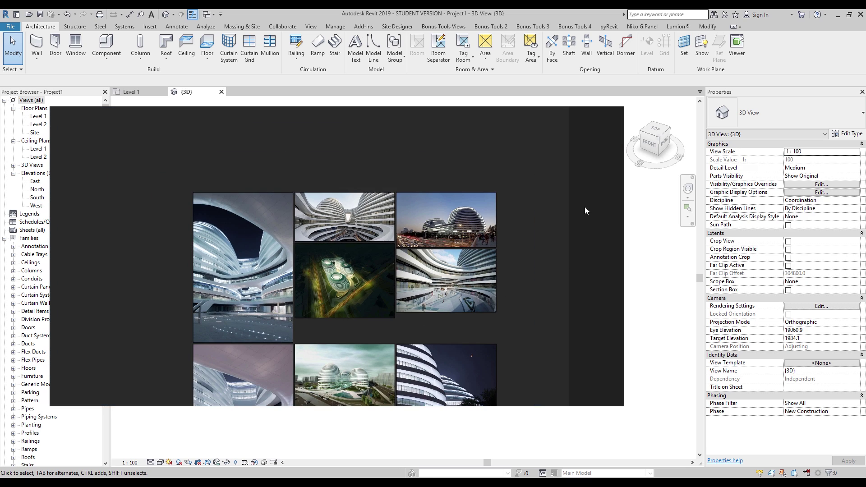
{"action": "right_click", "coordinate": [643, 232]}
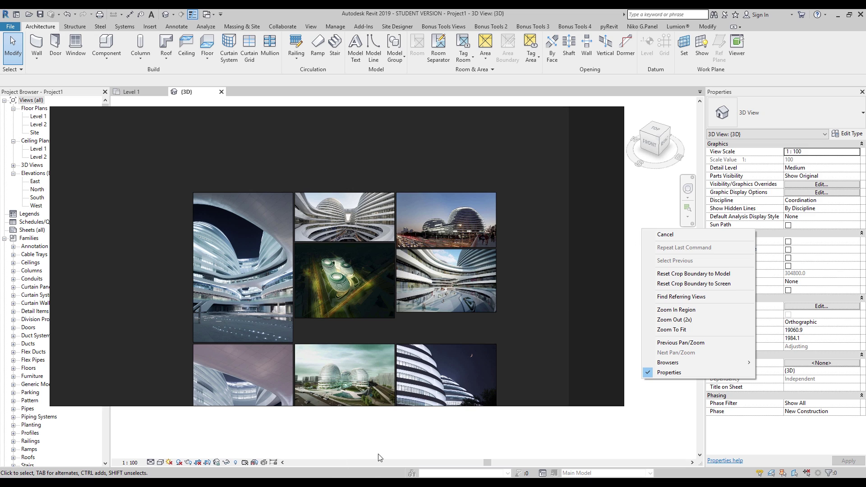
{"action": "left_click", "coordinate": [370, 432]}
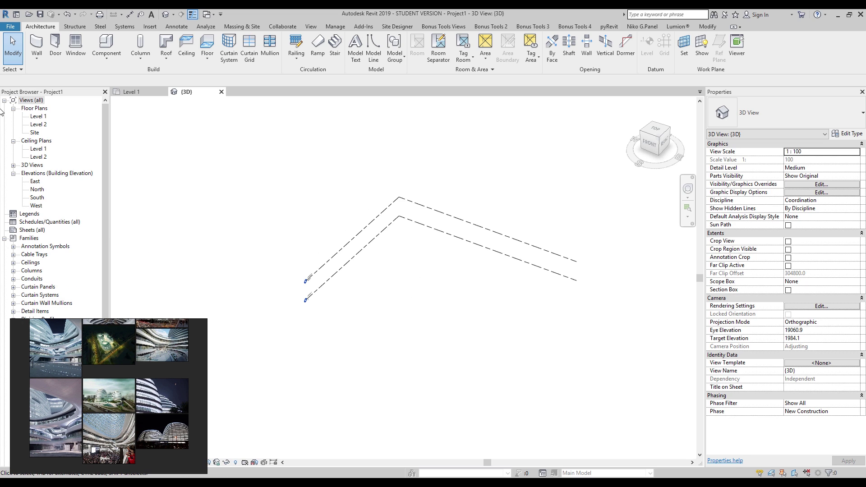
{"action": "double_click", "coordinate": [38, 116]}
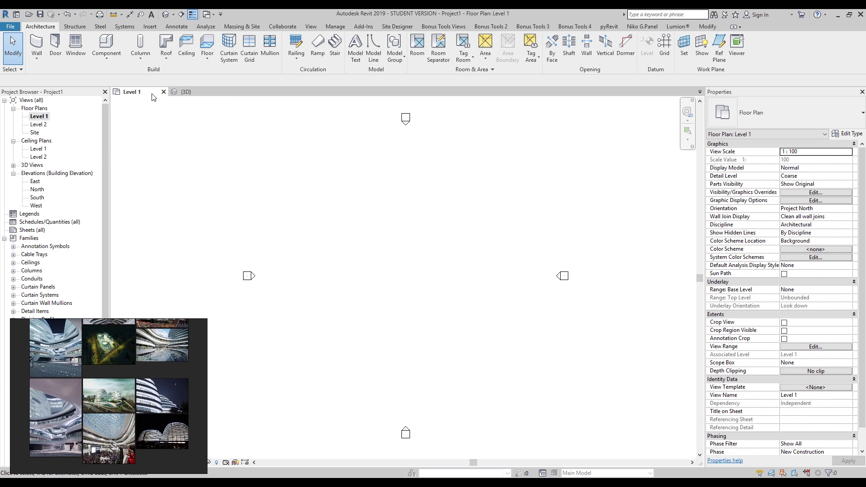
{"action": "left_click_drag", "start_coordinate": [186, 92], "coordinate": [149, 93]}
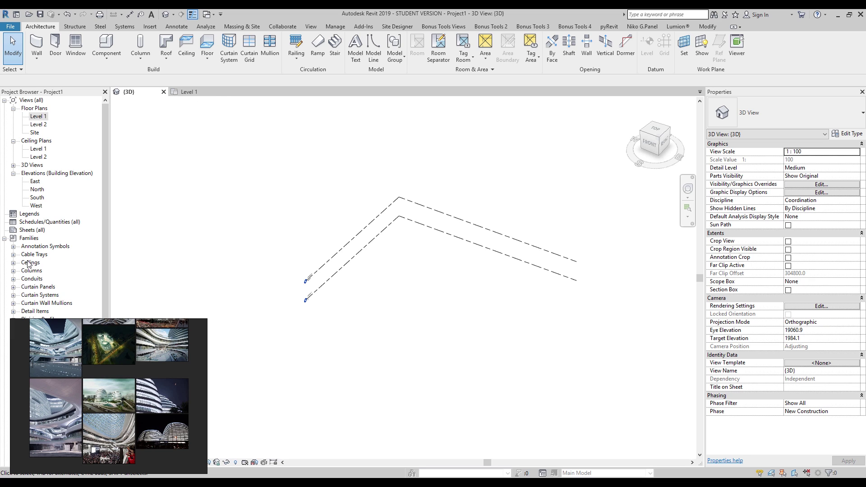
- Collapse the Families branch of the project tree and open the East building elevation
{"action": "left_click", "coordinate": [5, 239]}
{"action": "double_click", "coordinate": [36, 182]}
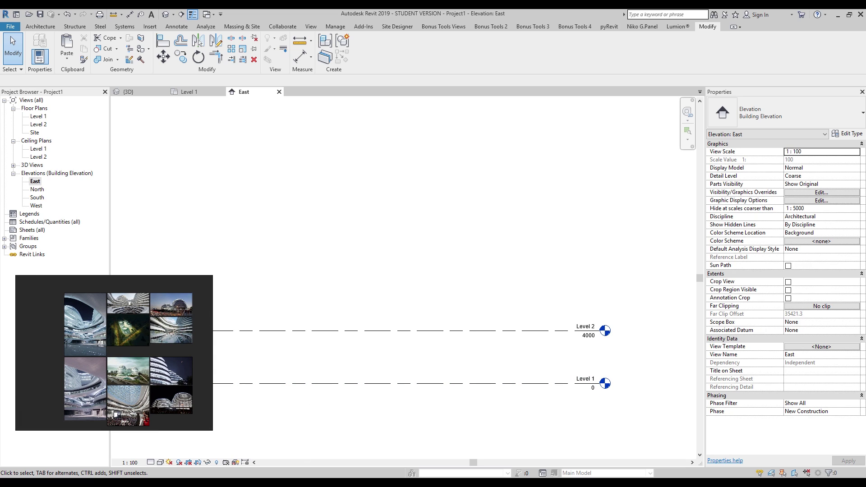
{"action": "middle_click_drag", "start_coordinate": [296, 257], "coordinate": [259, 254]}
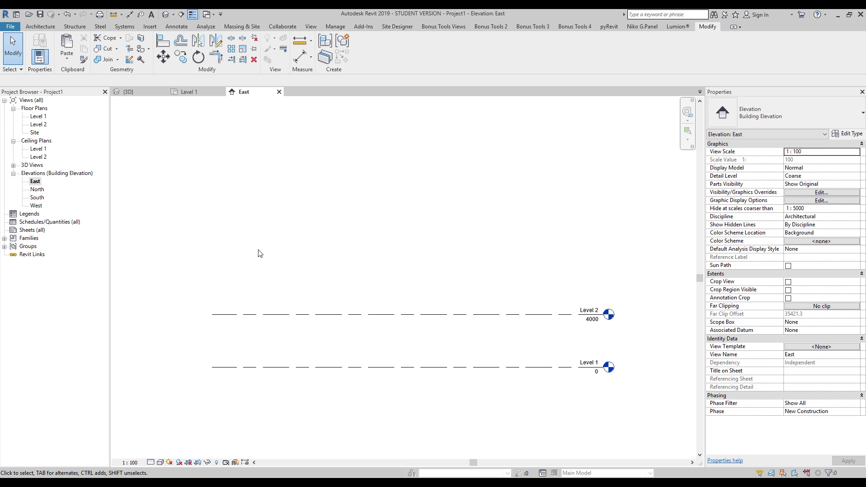
- Draw a horizontal reference plane above Level 2 in the East elevation, dismissing the save reminder without saving
{"action": "left_click", "coordinate": [41, 27]}
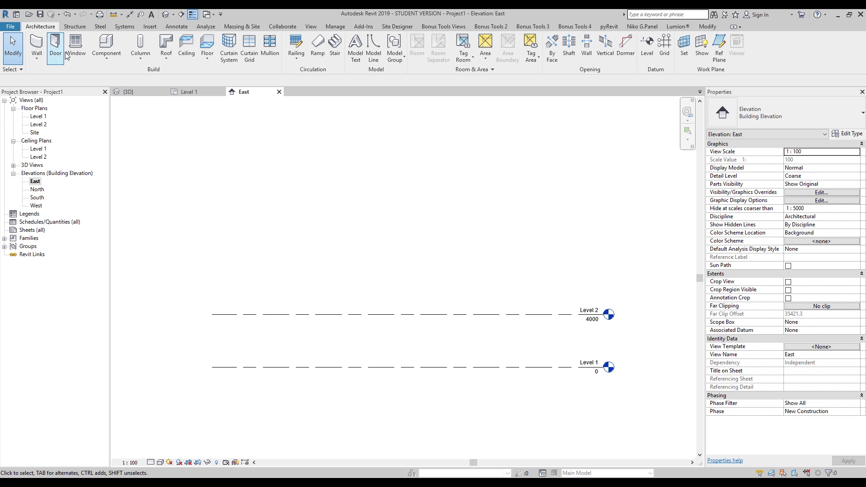
{"action": "left_click", "coordinate": [722, 51]}
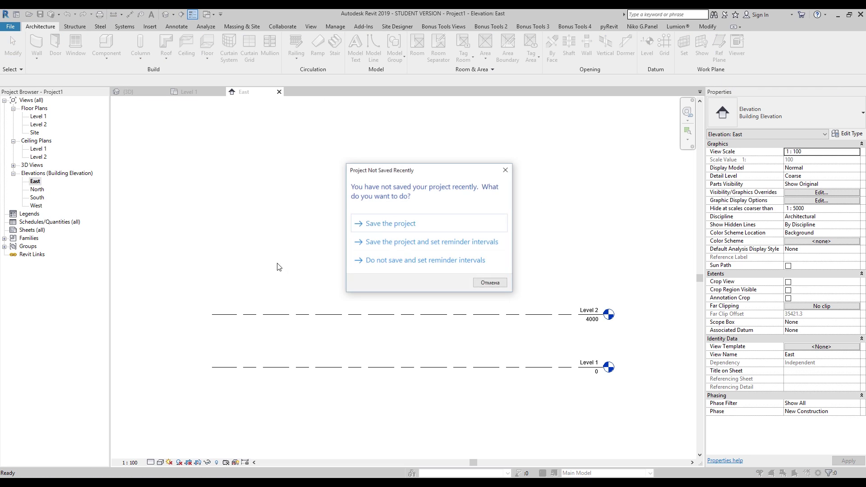
{"action": "left_click", "coordinate": [501, 171]}
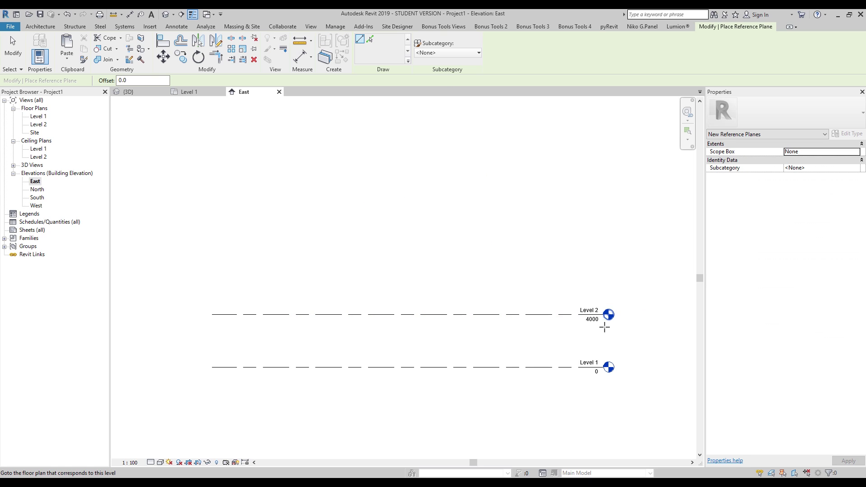
{"action": "middle_click_drag", "start_coordinate": [365, 209], "coordinate": [370, 277]}
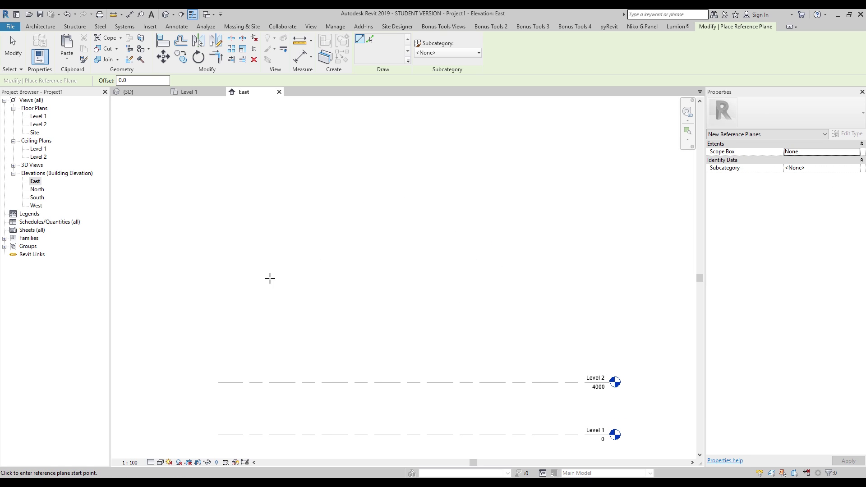
{"action": "left_click", "coordinate": [258, 239]}
{"action": "left_click", "coordinate": [613, 240]}
- Draw a second, slightly longer horizontal reference plane above the first one and end the Reference Plane command
{"action": "middle_click_drag", "start_coordinate": [512, 250], "coordinate": [500, 417]}
{"action": "left_click", "coordinate": [248, 225]}
{"action": "left_click", "coordinate": [632, 227]}
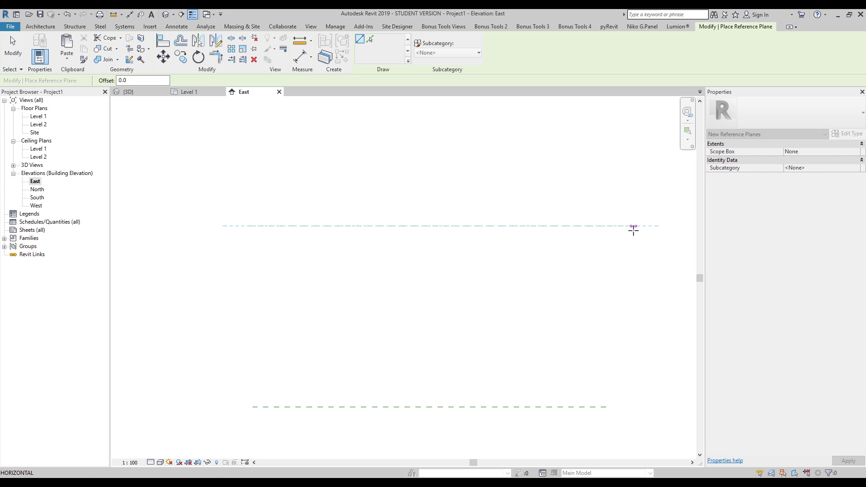
{"action": "key", "text": "Escape"}
{"action": "key", "text": "Escape"}
{"action": "scroll", "coordinate": [567, 302], "scroll_direction": "down", "scroll_amount": 3}
{"action": "key", "text": "Escape"}
{"action": "scroll", "coordinate": [454, 289], "scroll_direction": "up", "scroll_amount": 2}
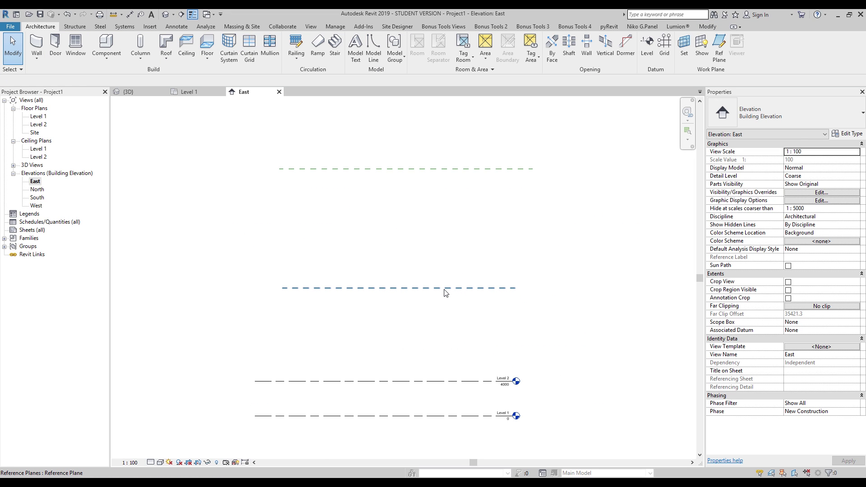
- Add an aligned dimension between Level 2 and the lower reference plane, placed beyond the level heads
{"action": "key", "text": "d"}
{"action": "key", "text": "i"}
{"action": "left_click", "coordinate": [464, 381]}
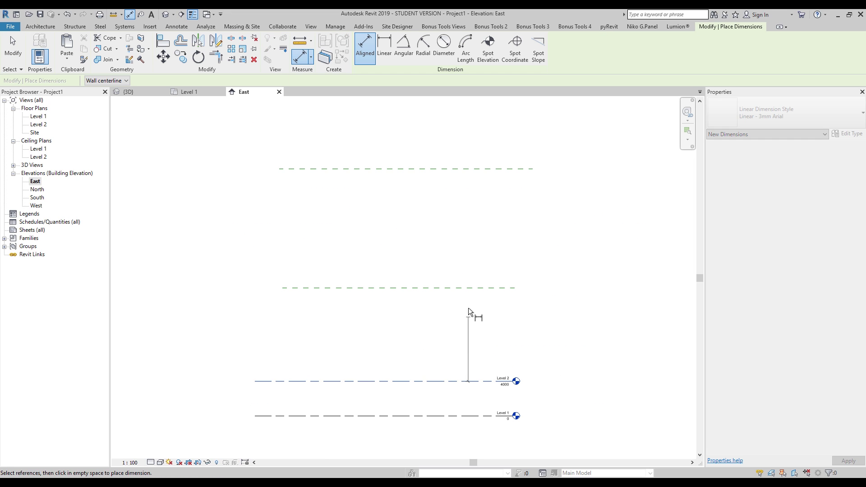
{"action": "left_click", "coordinate": [470, 288]}
{"action": "left_click", "coordinate": [602, 353]}
{"action": "key", "text": "Escape"}
{"action": "key", "text": "Escape"}
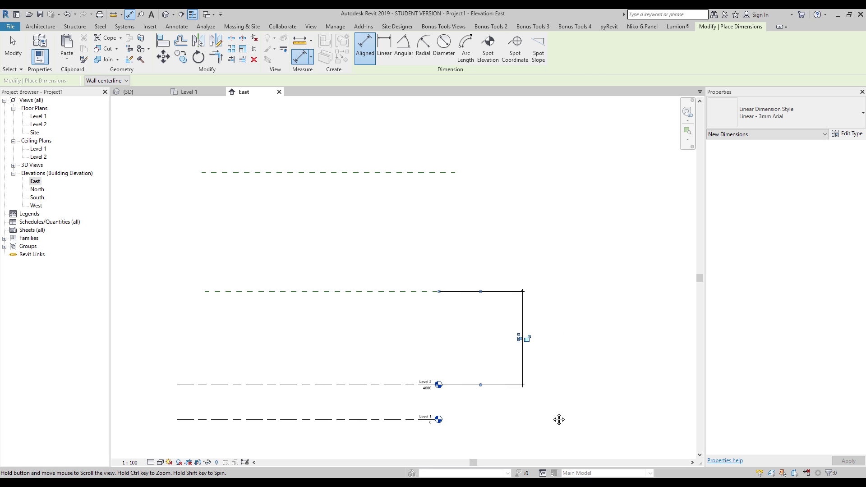
- Set the distance from Level 2 to the lower reference plane to 10000 mm by moving the plane
{"action": "scroll", "coordinate": [514, 345], "scroll_direction": "up", "scroll_amount": 2}
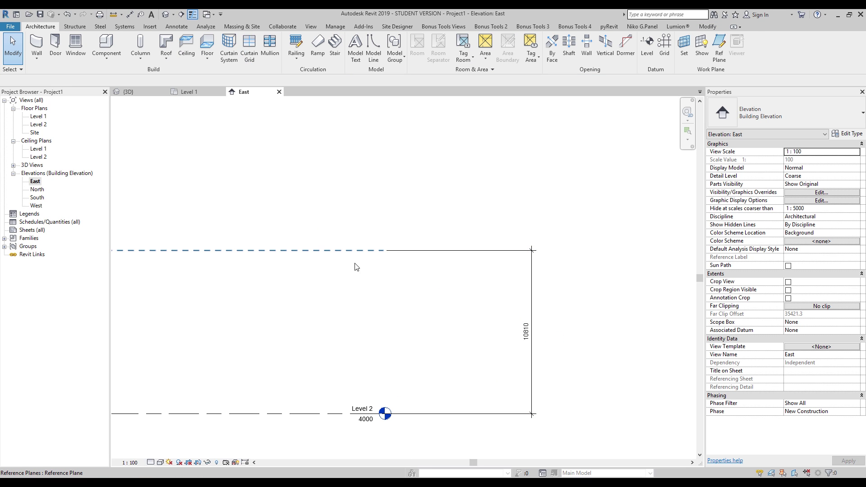
{"action": "left_click", "coordinate": [356, 251]}
{"action": "left_click", "coordinate": [525, 332]}
{"action": "type", "text": "100"}
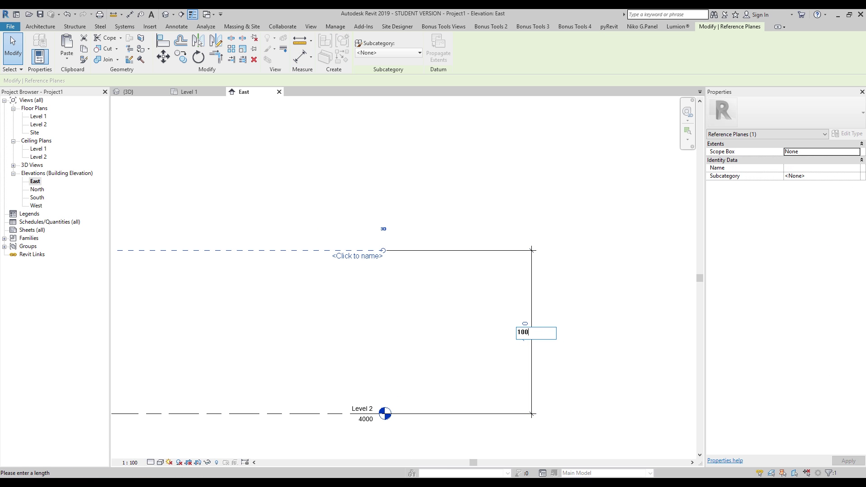
{"action": "type", "text": "00"}
{"action": "key", "text": "Return"}
{"action": "key", "text": "Escape"}
{"action": "scroll", "coordinate": [466, 329], "scroll_direction": "down", "scroll_amount": 2}
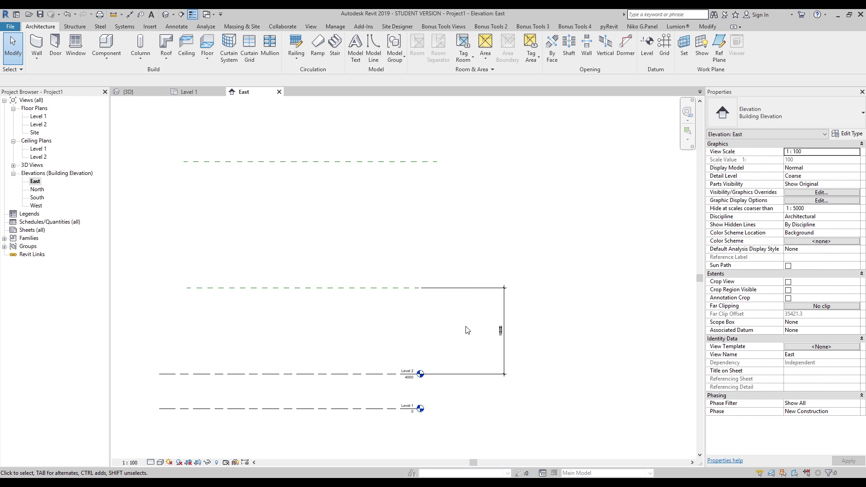
- Add an aligned dimension between the lower and upper reference planes, placed outside the existing dimension
{"action": "key", "text": "d"}
{"action": "key", "text": "i"}
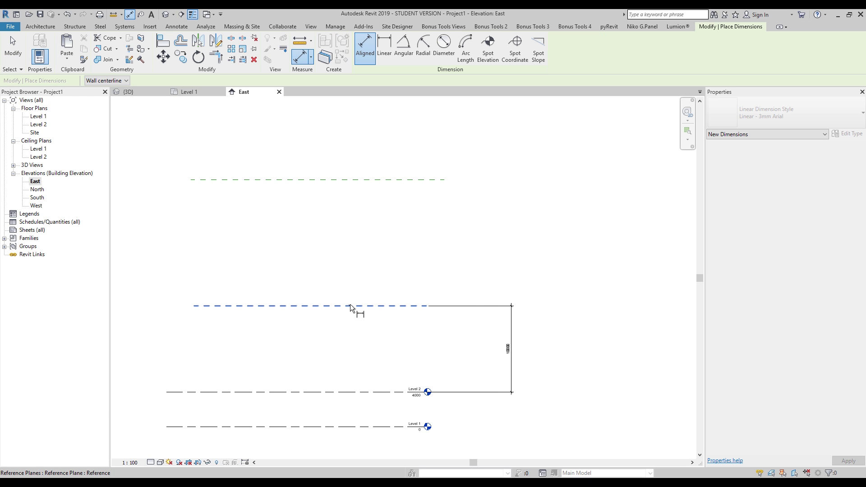
{"action": "left_click", "coordinate": [354, 306]}
{"action": "left_click", "coordinate": [348, 179]}
{"action": "left_click", "coordinate": [580, 251]}
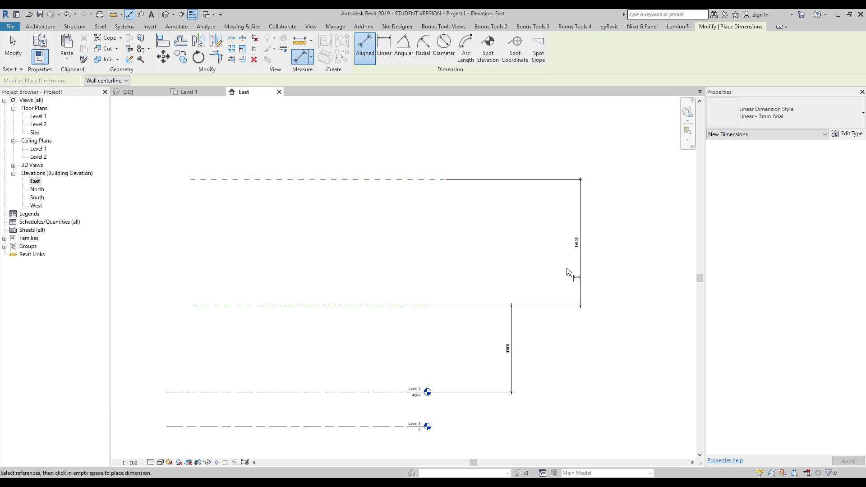
{"action": "key", "text": "Escape"}
{"action": "key", "text": "Escape"}
- Move the upper reference plane so that it lies 10000 mm above the lower one
{"action": "left_click", "coordinate": [393, 180]}
{"action": "left_click", "coordinate": [576, 242]}
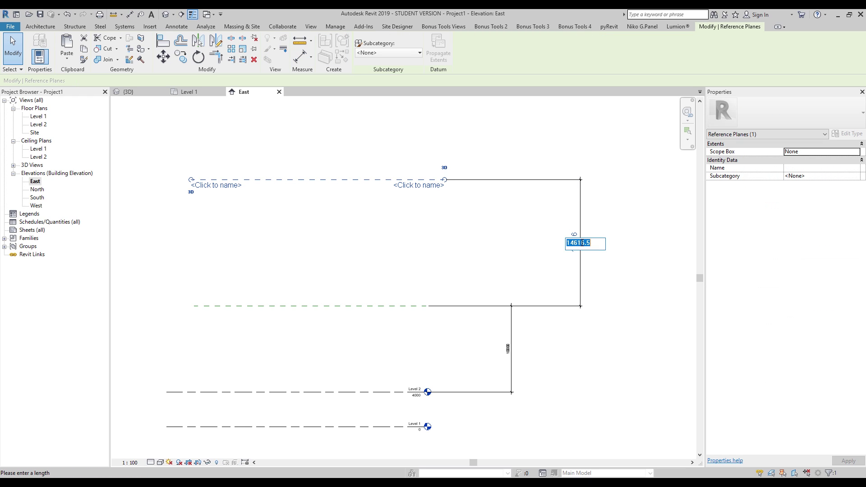
{"action": "type", "text": "10000"}
{"action": "key", "text": "Return"}
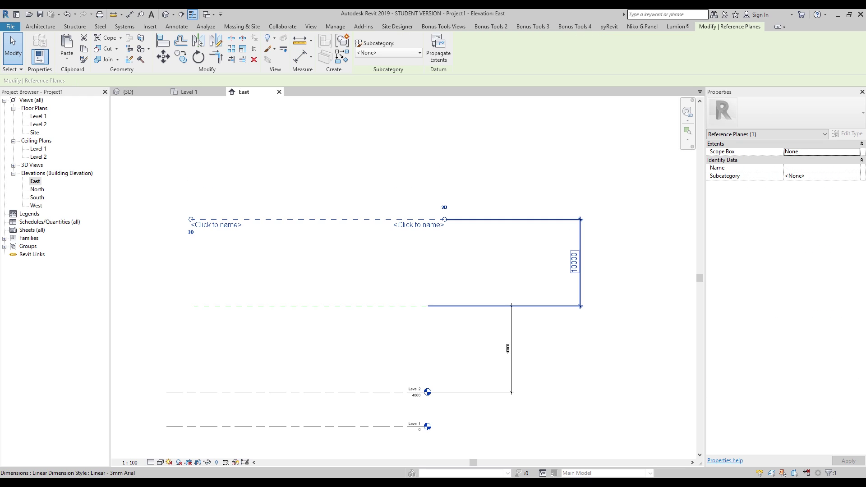
{"action": "key", "text": "Escape"}
- Name both reference planes above Level 2, giving the upper one the name R2
{"action": "scroll", "coordinate": [425, 238], "scroll_direction": "down", "scroll_amount": 3}
{"action": "scroll", "coordinate": [348, 234], "scroll_direction": "up", "scroll_amount": 2}
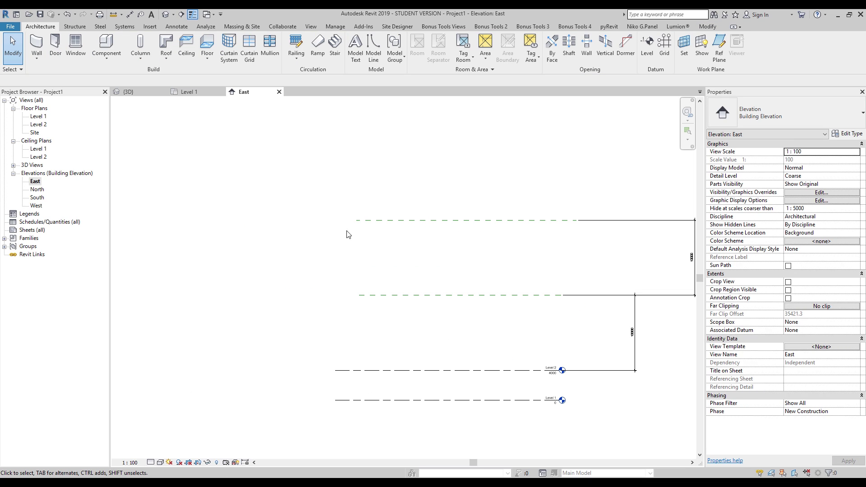
{"action": "left_click", "coordinate": [360, 296]}
{"action": "left_click", "coordinate": [367, 302]}
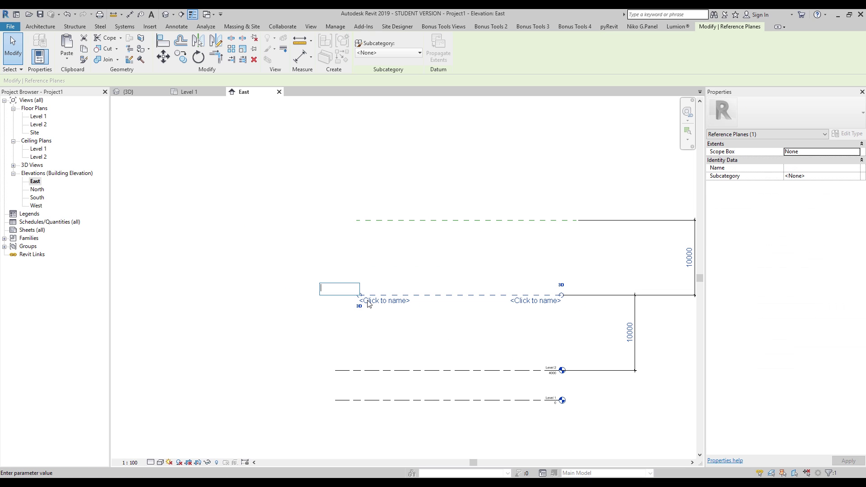
{"action": "type", "text": "R"}
{"action": "key", "text": "Return"}
{"action": "left_click", "coordinate": [397, 220]}
{"action": "left_click", "coordinate": [390, 226]}
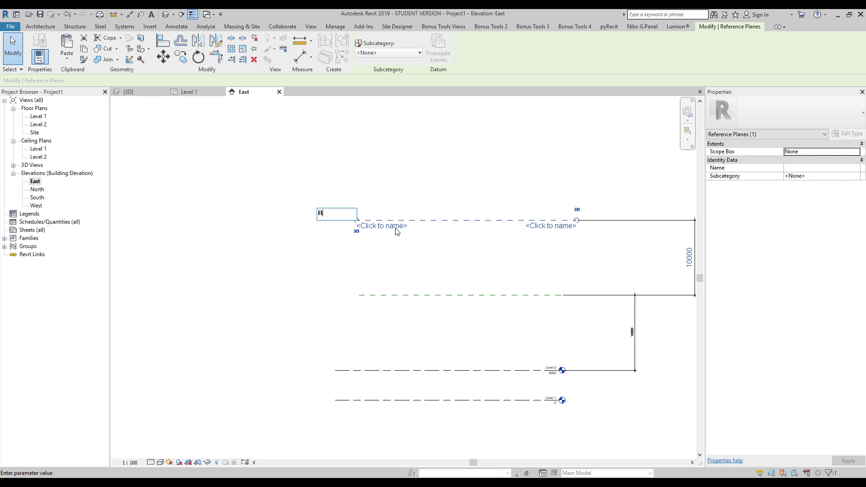
{"action": "key", "text": "Return"}
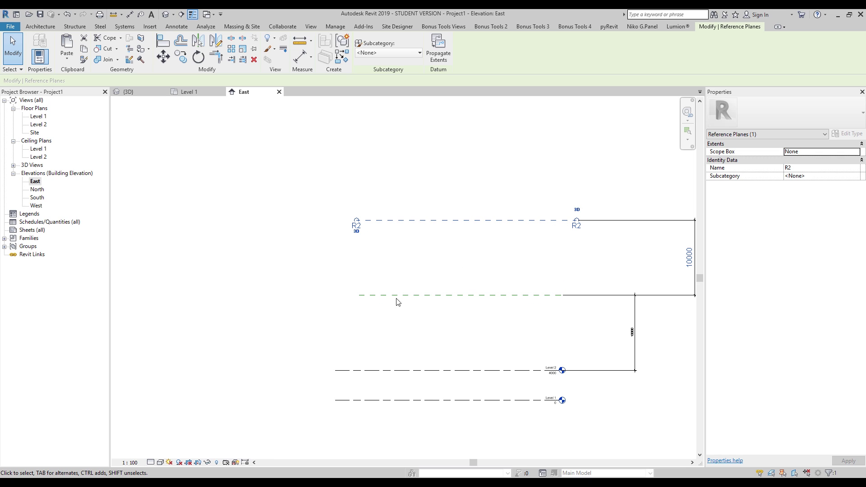
- Open the Level 1 floor plan and draw a horizontal detail line about 30000 mm long between the elevation markers
{"action": "double_click", "coordinate": [37, 117]}
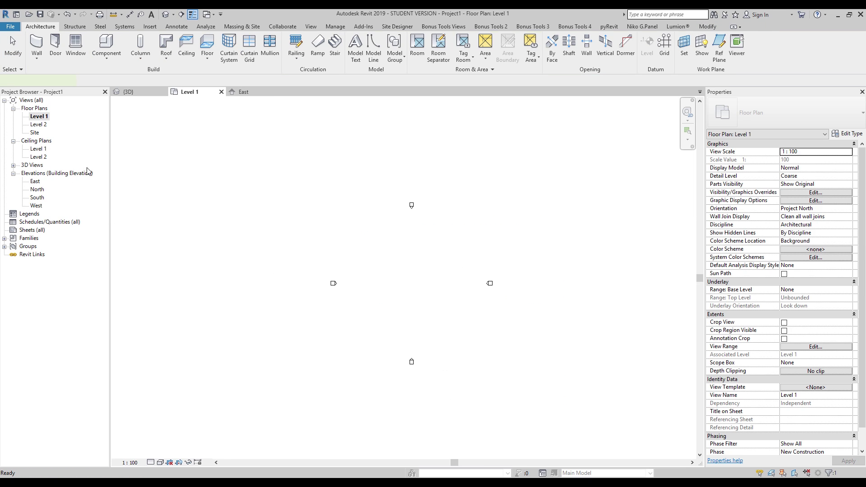
{"action": "left_click", "coordinate": [30, 26]}
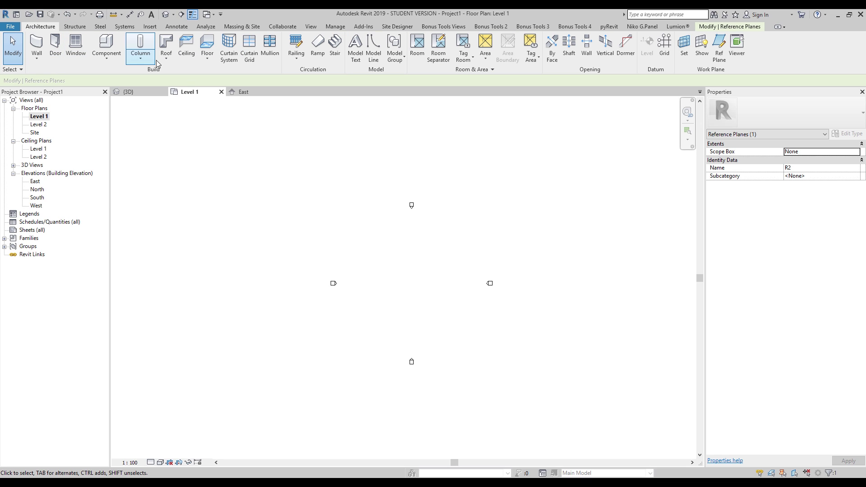
{"action": "left_click", "coordinate": [177, 26]}
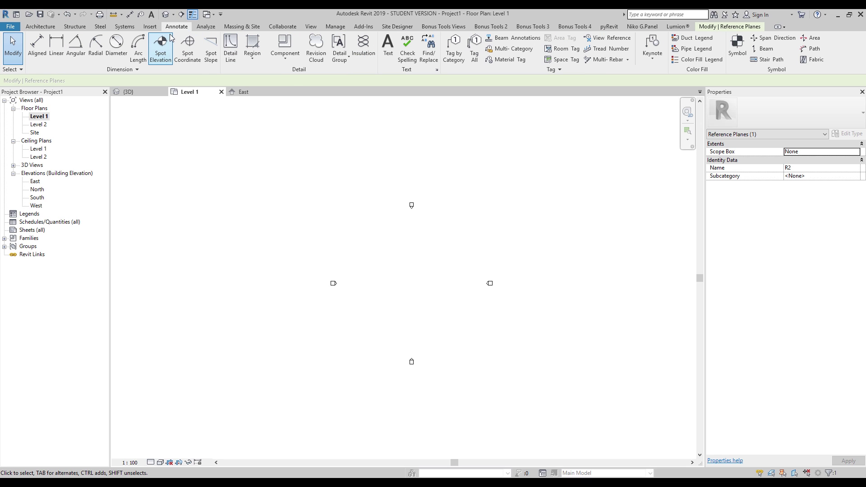
{"action": "left_click", "coordinate": [230, 48]}
{"action": "middle_click_drag", "start_coordinate": [475, 281], "coordinate": [440, 252]}
{"action": "scroll", "coordinate": [395, 242], "scroll_direction": "up", "scroll_amount": 3}
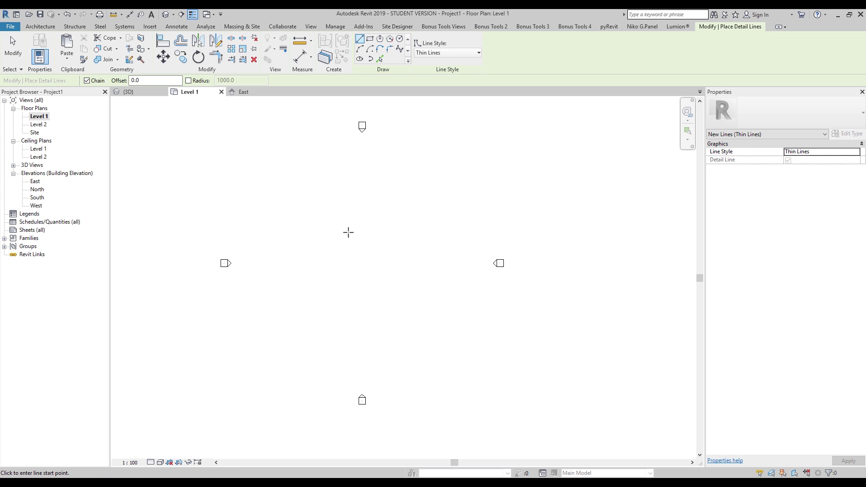
{"action": "left_click", "coordinate": [292, 254]}
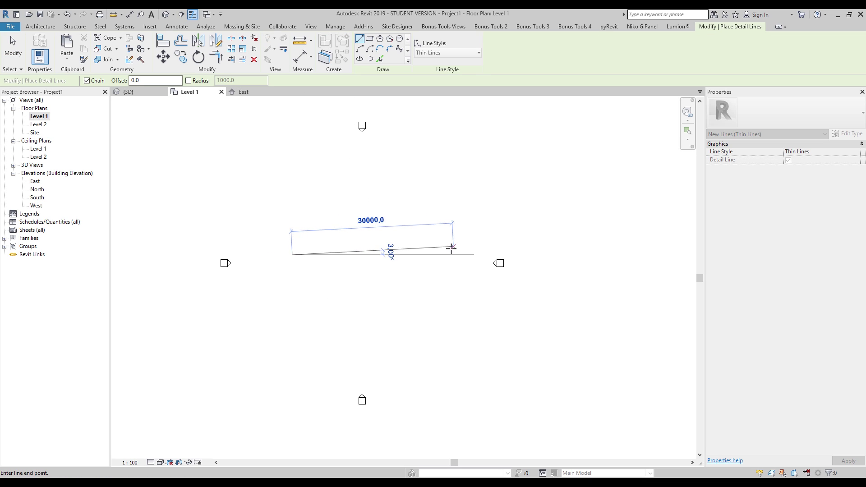
{"action": "left_click", "coordinate": [448, 255]}
{"action": "key", "text": "Escape"}
- Draw a vertical detail line about 22000 mm long crossing the middle of the horizontal one
{"action": "left_click", "coordinate": [368, 193]}
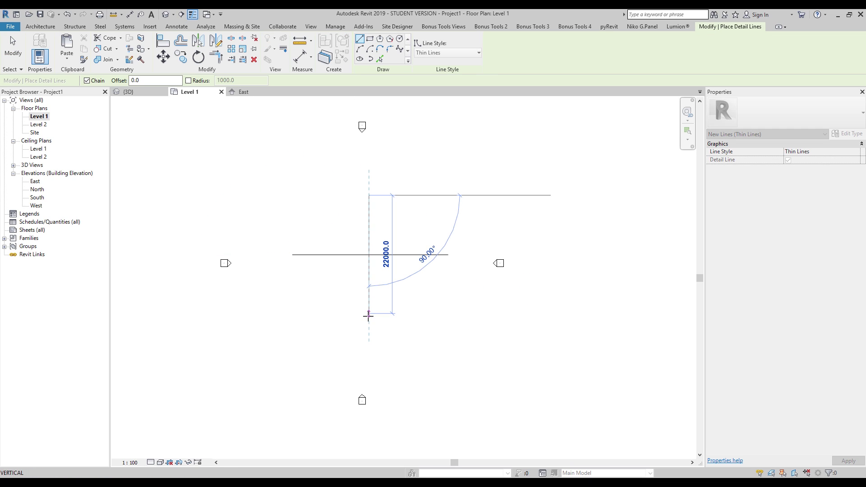
{"action": "left_click", "coordinate": [367, 313]}
{"action": "key", "text": "Escape"}
{"action": "key", "text": "Escape"}
- Start an in-place mass named Mass Soho
{"action": "middle_click_drag", "start_coordinate": [380, 253], "coordinate": [432, 304]}
{"action": "scroll", "coordinate": [399, 288], "scroll_direction": "up", "scroll_amount": 2}
{"action": "left_click", "coordinate": [41, 27]}
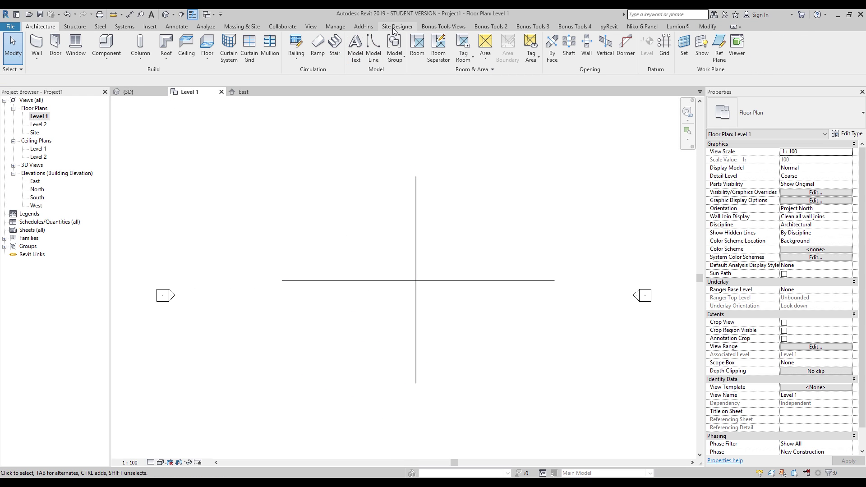
{"action": "left_click", "coordinate": [241, 27]}
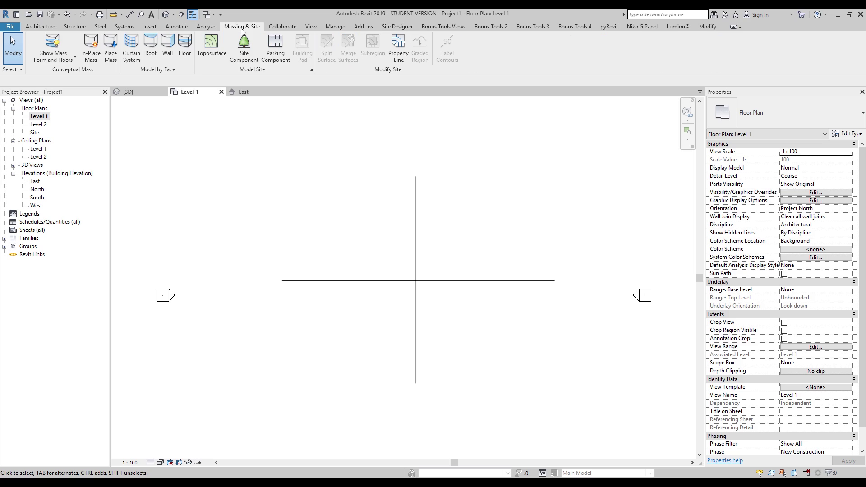
{"action": "left_click", "coordinate": [91, 46]}
{"action": "left_click", "coordinate": [435, 192]}
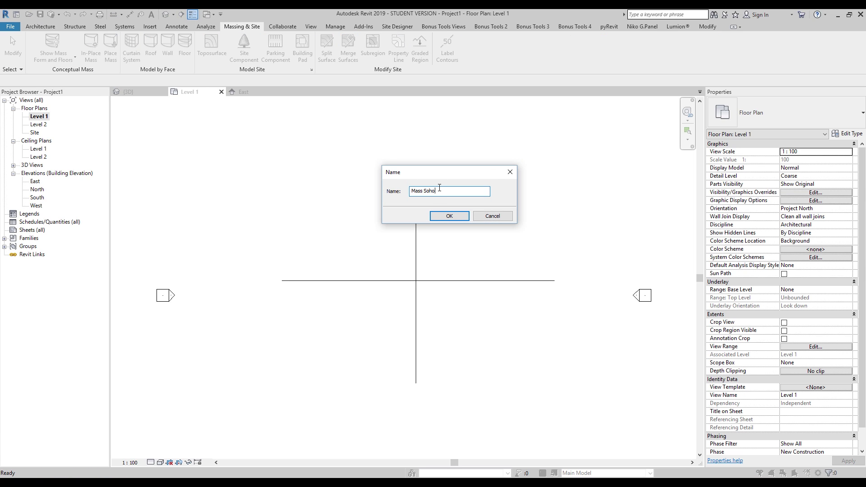
{"action": "key", "text": "Return"}
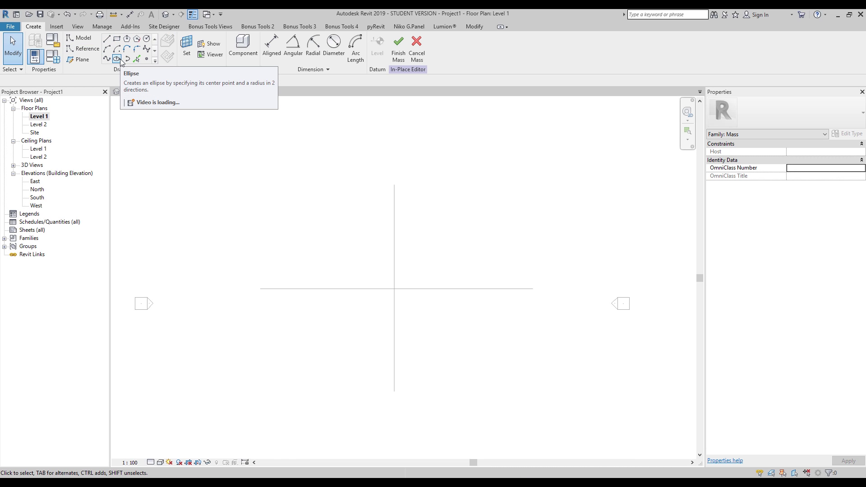
- Draw a model-line ellipse centred on the detail-line crossing, with radii of 100000 mm horizontally and 70000 mm vertically
{"action": "left_click", "coordinate": [119, 59]}
{"action": "left_click", "coordinate": [394, 289]}
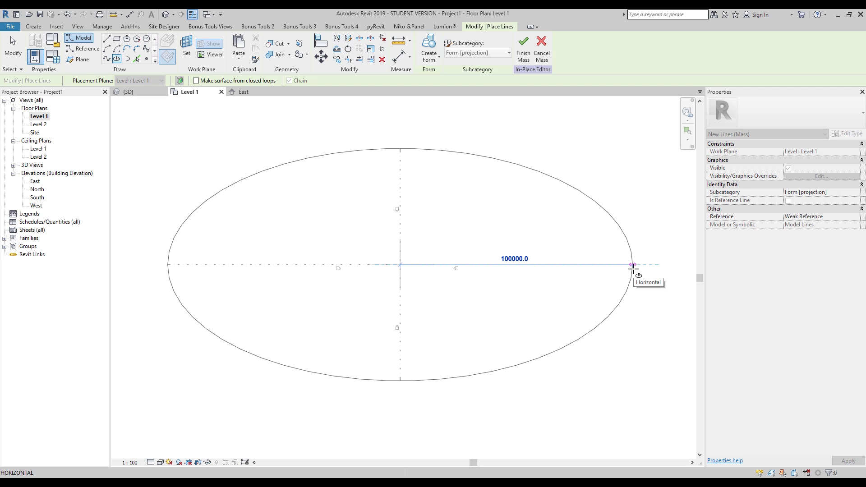
{"action": "left_click", "coordinate": [633, 265]}
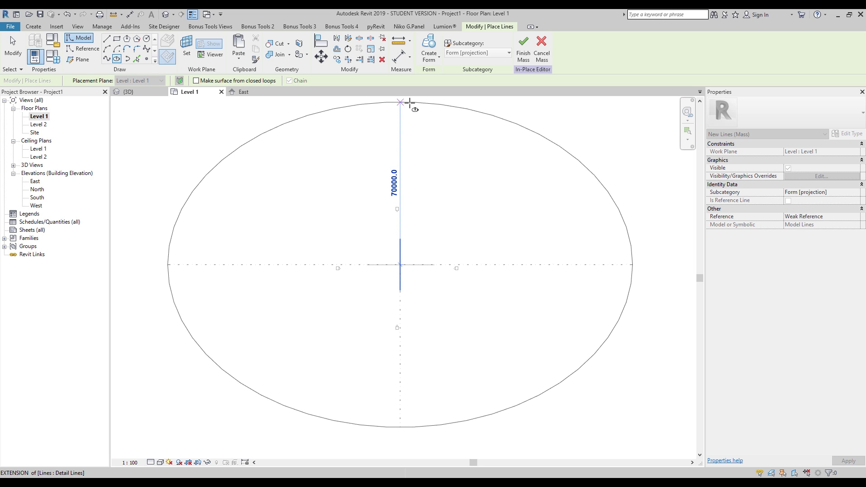
{"action": "left_click", "coordinate": [409, 102]}
{"action": "scroll", "coordinate": [450, 199], "scroll_direction": "down", "scroll_amount": 4}
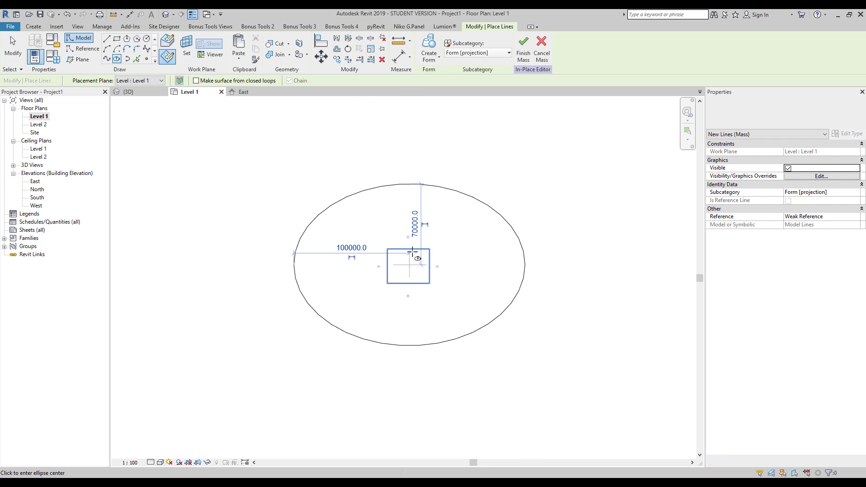
{"action": "key", "text": "Escape"}
{"action": "key", "text": "Escape"}
{"action": "scroll", "coordinate": [421, 247], "scroll_direction": "up", "scroll_amount": 5}
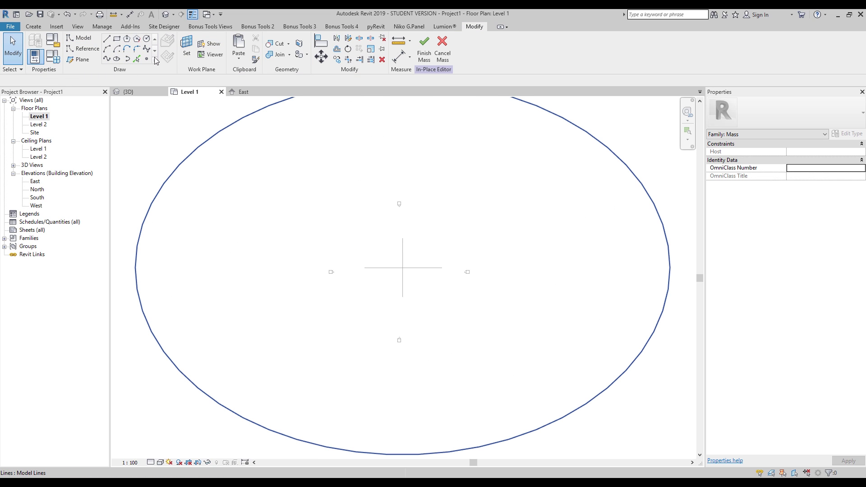
{"action": "left_click", "coordinate": [380, 170]}
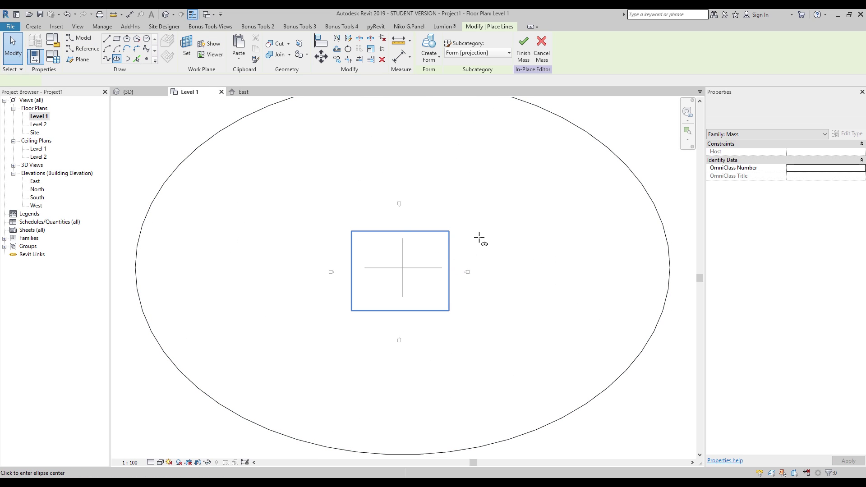
{"action": "scroll", "coordinate": [470, 243], "scroll_direction": "down", "scroll_amount": 3}
{"action": "middle_click_drag", "start_coordinate": [470, 244], "coordinate": [453, 249]}
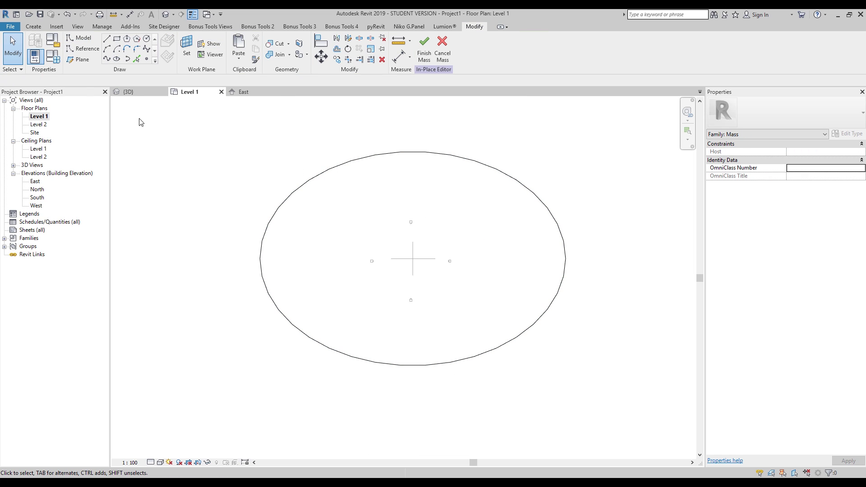
- Draw a second model-line ellipse centred on the detail-line crossing, with radii of 90000 mm horizontally and 50000 mm vertically
{"action": "left_click", "coordinate": [116, 58]}
{"action": "scroll", "coordinate": [453, 232], "scroll_direction": "up", "scroll_amount": 3}
{"action": "left_click", "coordinate": [381, 277]}
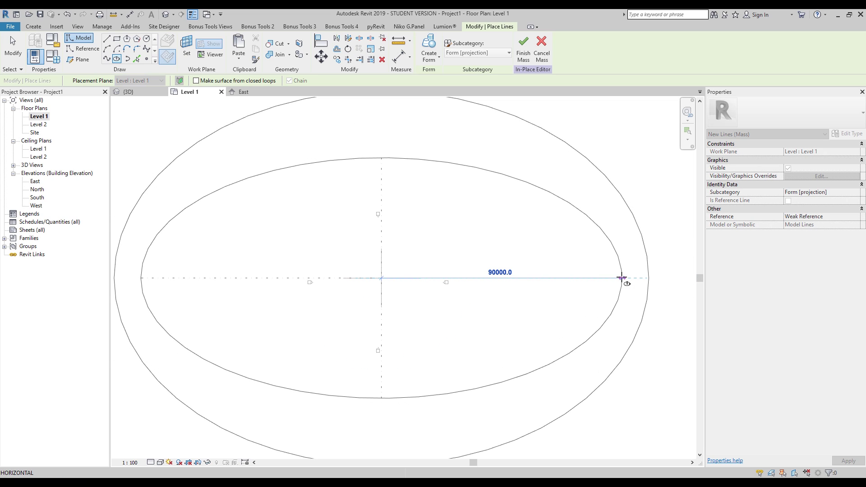
{"action": "left_click", "coordinate": [621, 277]}
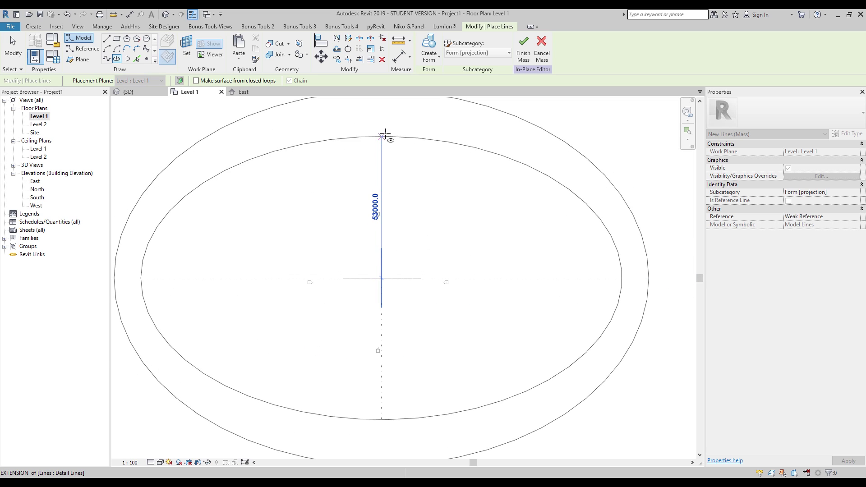
{"action": "middle_click_drag", "start_coordinate": [386, 135], "coordinate": [396, 181]}
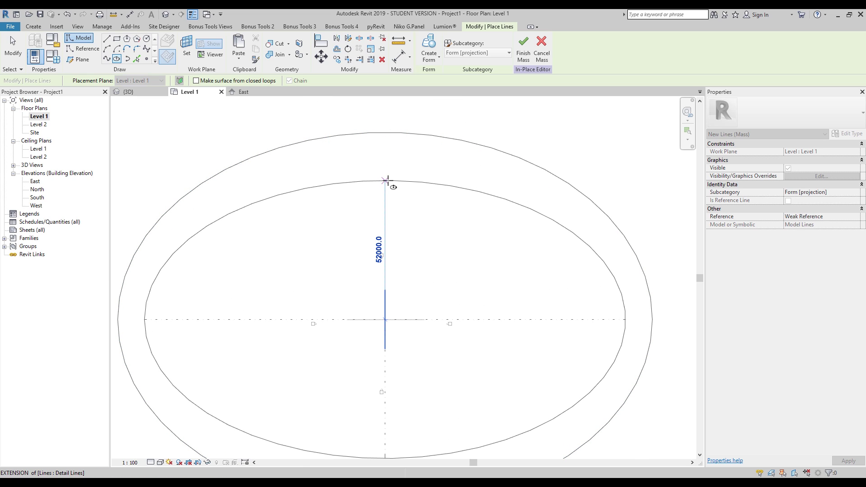
{"action": "left_click", "coordinate": [390, 186]}
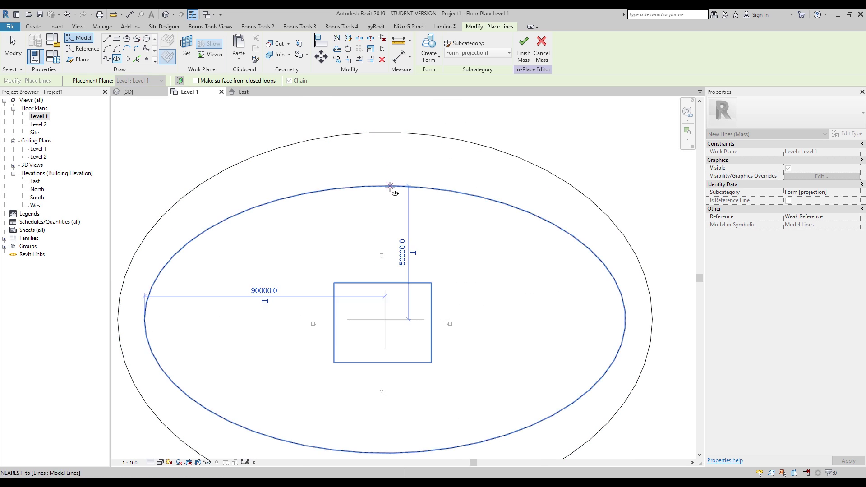
{"action": "key", "text": "Escape"}
{"action": "key", "text": "Escape"}
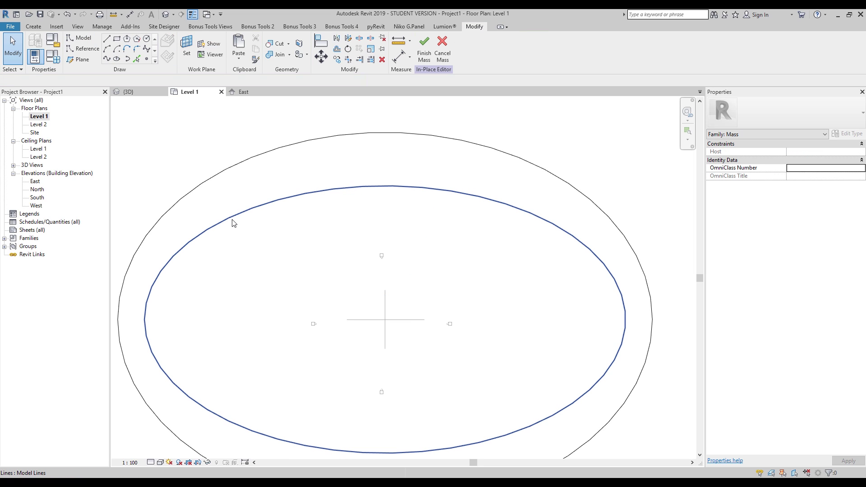
- Host the 90000 by 50000 mm ellipse on reference plane R1 and check its height in the 3D and East elevation views
{"action": "left_click", "coordinate": [232, 219]}
{"action": "left_click", "coordinate": [167, 81]}
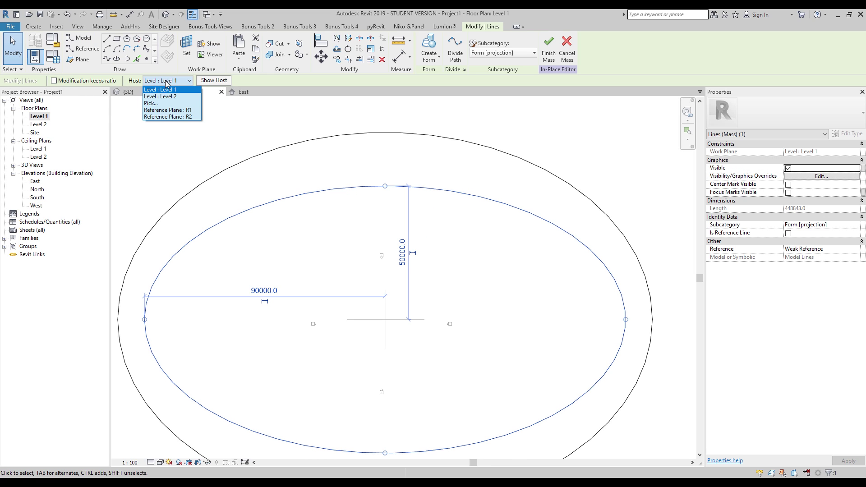
{"action": "left_click", "coordinate": [174, 110]}
{"action": "scroll", "coordinate": [302, 237], "scroll_direction": "down", "scroll_amount": 2}
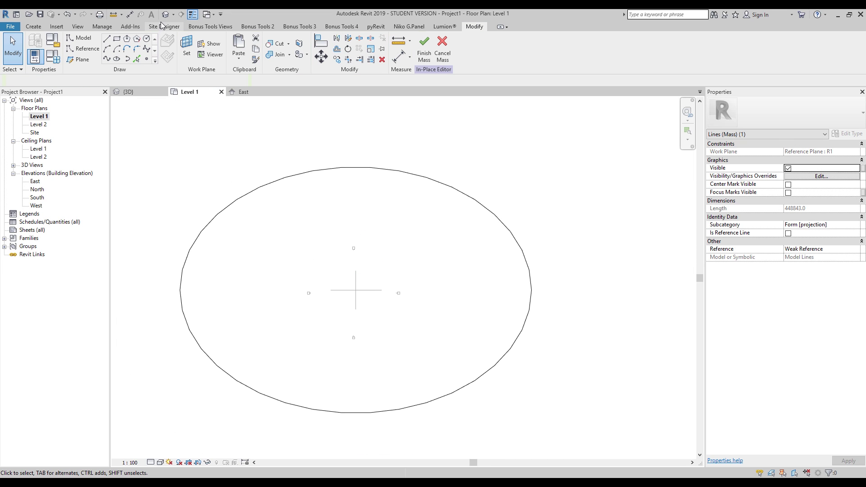
{"action": "key", "text": "ctrl+Tab"}
{"action": "middle_click_drag", "start_coordinate": [330, 231], "coordinate": [270, 256], "text": "shift"}
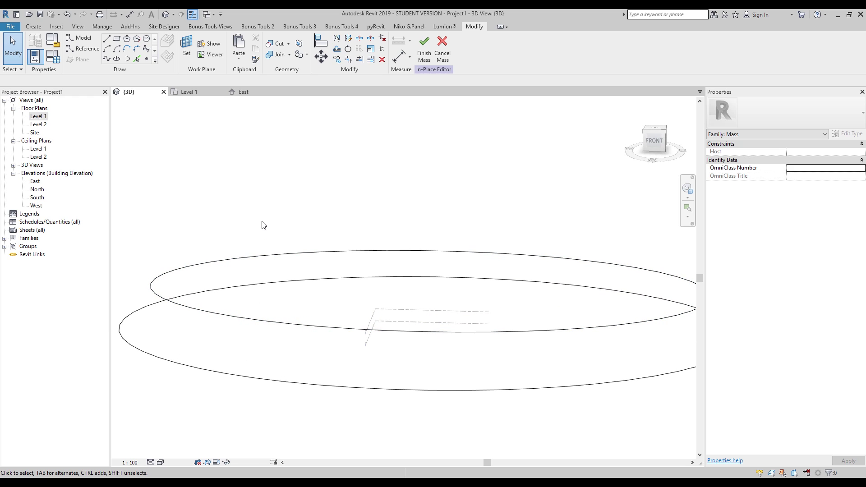
{"action": "left_click", "coordinate": [243, 92]}
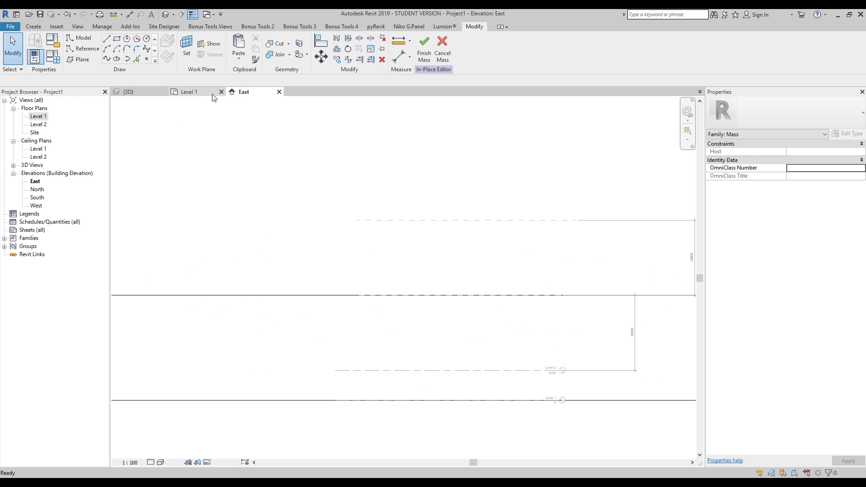
- On the Level 1 plan, draw a third concentric model-line ellipse with radii of 70000 mm horizontally and 40000 mm vertically
{"action": "left_click", "coordinate": [187, 92]}
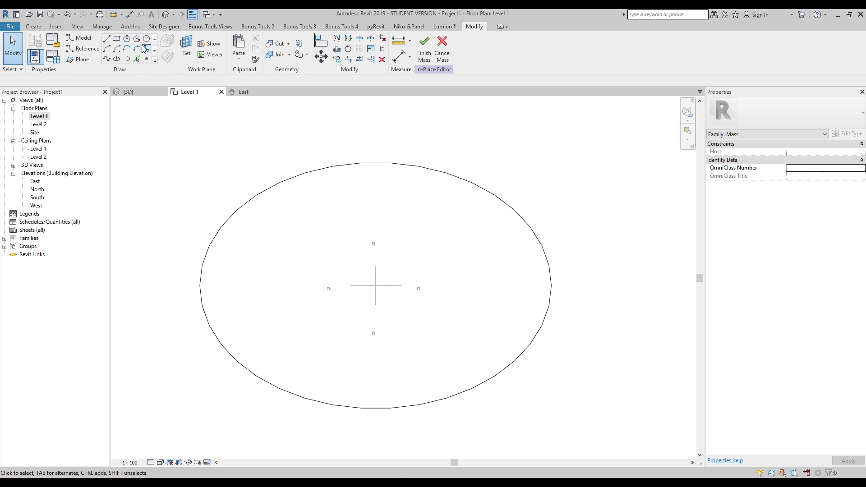
{"action": "left_click", "coordinate": [117, 58]}
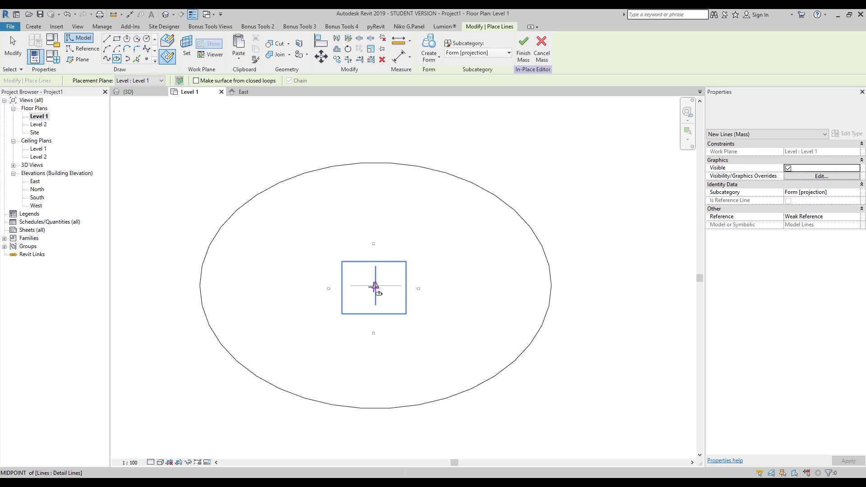
{"action": "left_click", "coordinate": [375, 286]}
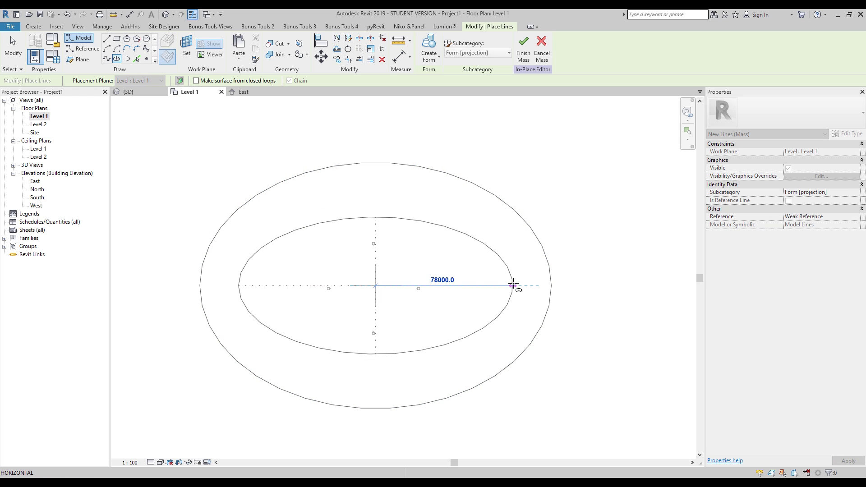
{"action": "left_click", "coordinate": [498, 286]}
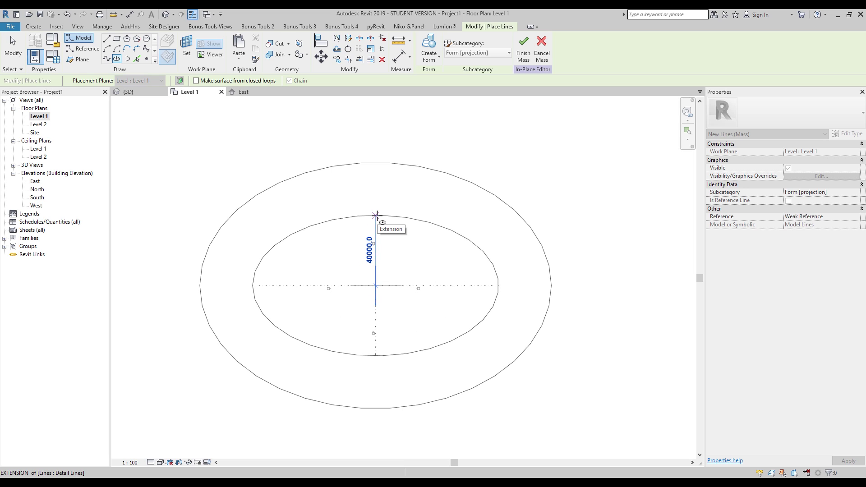
{"action": "left_click", "coordinate": [377, 217]}
{"action": "key", "text": "Escape"}
- Host the 70000 by 40000 mm ellipse on reference plane R2 and finish the mass from the East elevation
{"action": "left_click", "coordinate": [296, 236]}
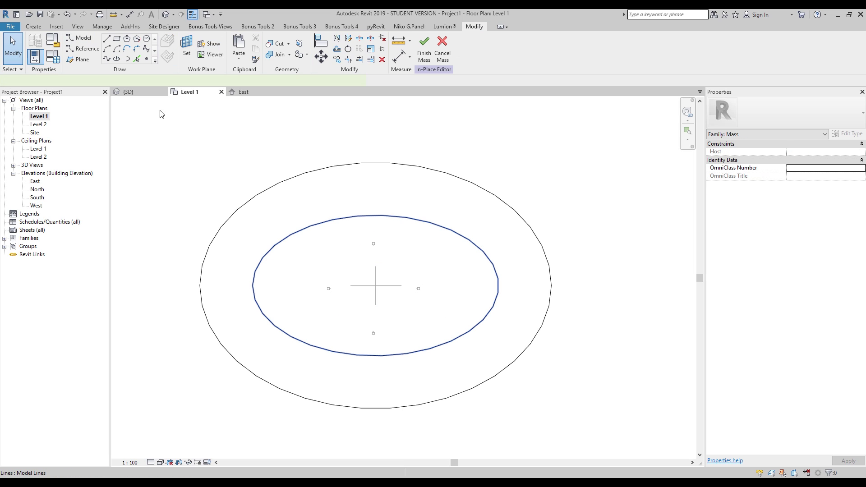
{"action": "left_click", "coordinate": [153, 80]}
{"action": "left_click", "coordinate": [163, 117]}
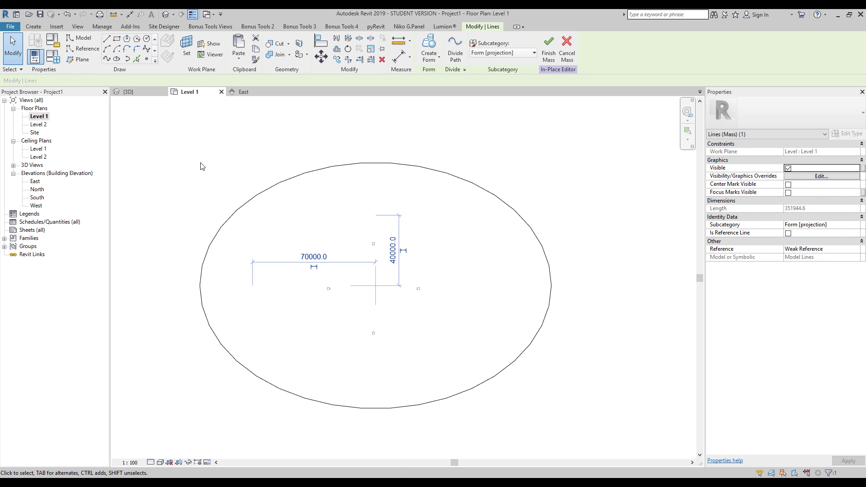
{"action": "double_click", "coordinate": [35, 181]}
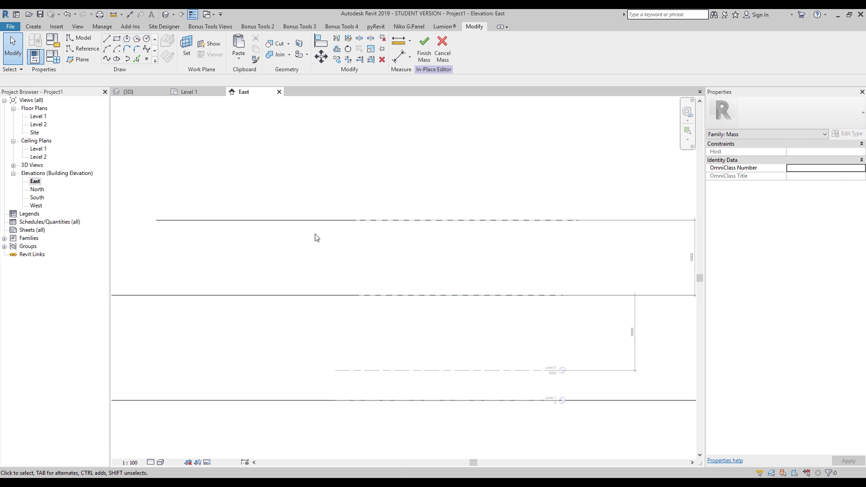
{"action": "scroll", "coordinate": [315, 257], "scroll_direction": "down", "scroll_amount": 2}
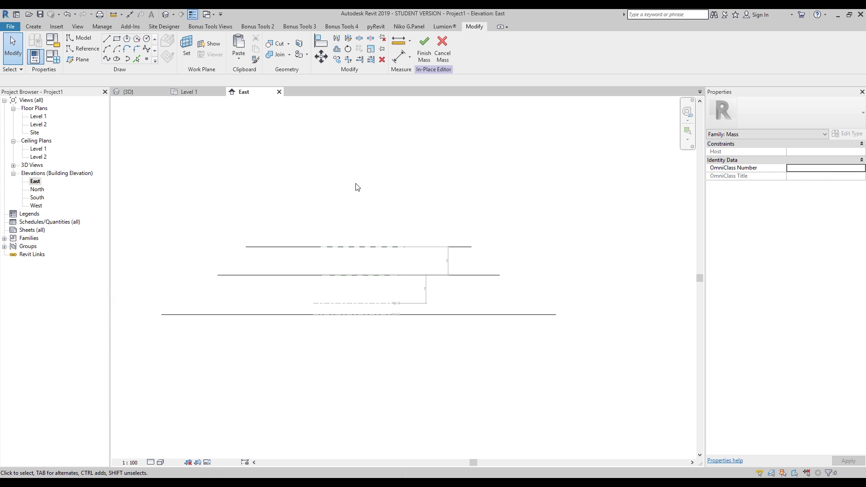
{"action": "left_click", "coordinate": [422, 53]}
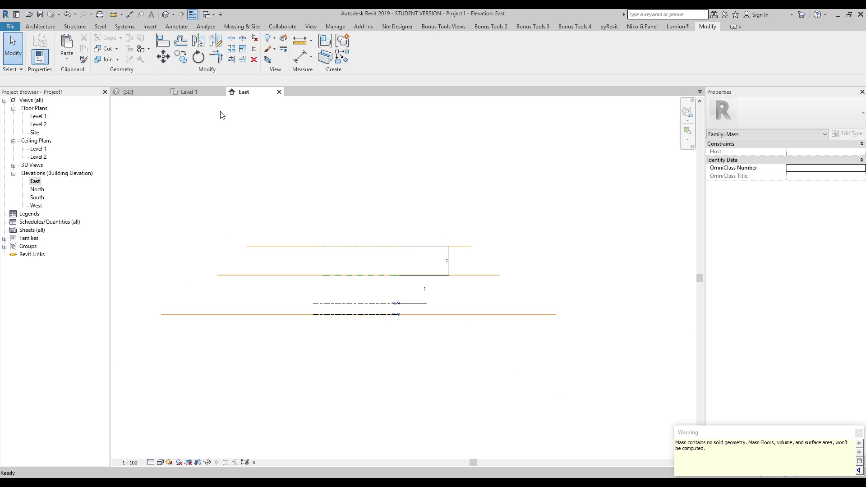
- Set the distance of reference plane R2 above R1 to 15000 mm
{"action": "scroll", "coordinate": [407, 249], "scroll_direction": "up", "scroll_amount": 2}
{"action": "scroll", "coordinate": [370, 227], "scroll_direction": "up", "scroll_amount": 1}
{"action": "left_click_drag", "start_coordinate": [222, 215], "coordinate": [440, 277]}
{"action": "middle_click_drag", "start_coordinate": [433, 284], "coordinate": [440, 276]}
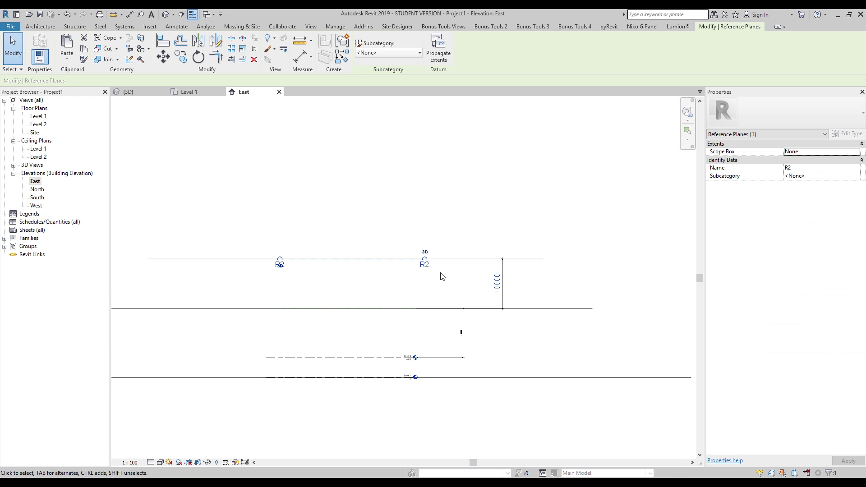
{"action": "left_click", "coordinate": [497, 283]}
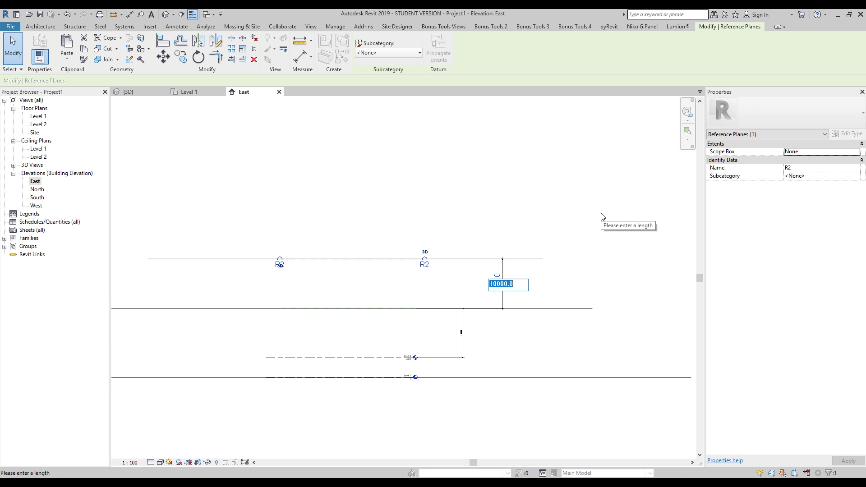
{"action": "type", "text": "15000"}
{"action": "key", "text": "Return"}
{"action": "left_click", "coordinate": [610, 222]}
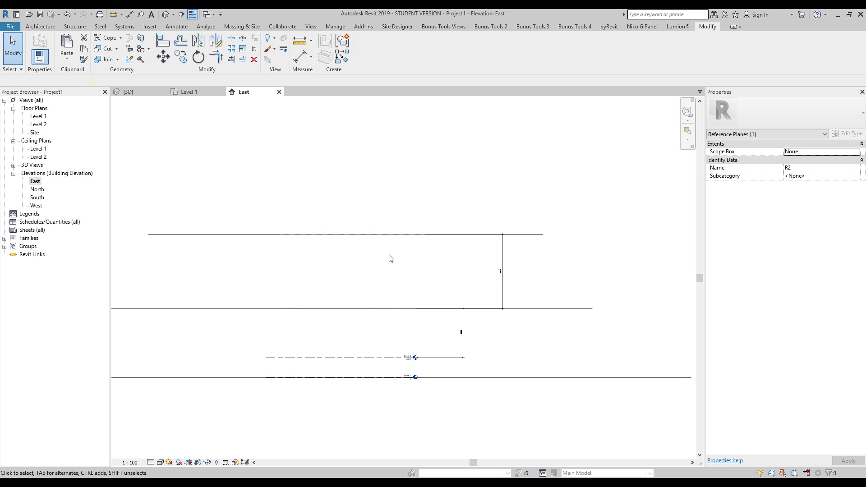
- Replace the dimension between Level 2 and reference plane R1 with an aligned dimension from R1 to Level 1
{"action": "scroll", "coordinate": [338, 315], "scroll_direction": "up", "scroll_amount": 3}
{"action": "left_click", "coordinate": [477, 351]}
{"action": "key", "text": "Delete"}
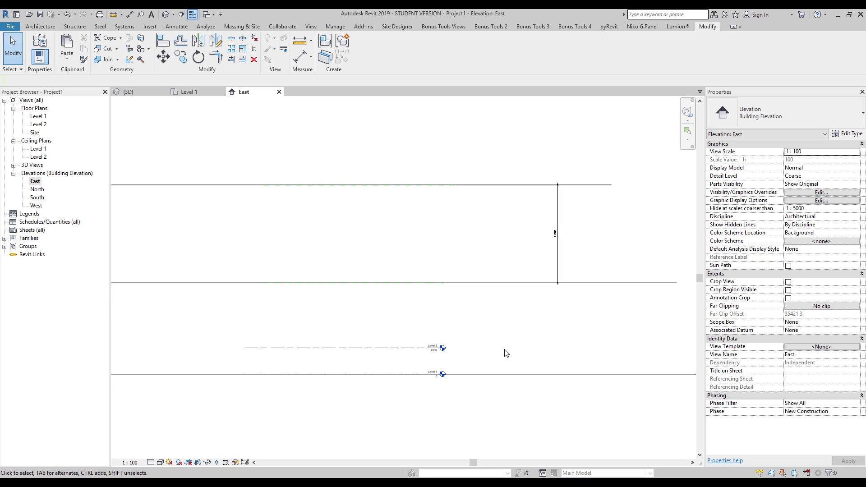
{"action": "key", "text": "d"}
{"action": "key", "text": "i"}
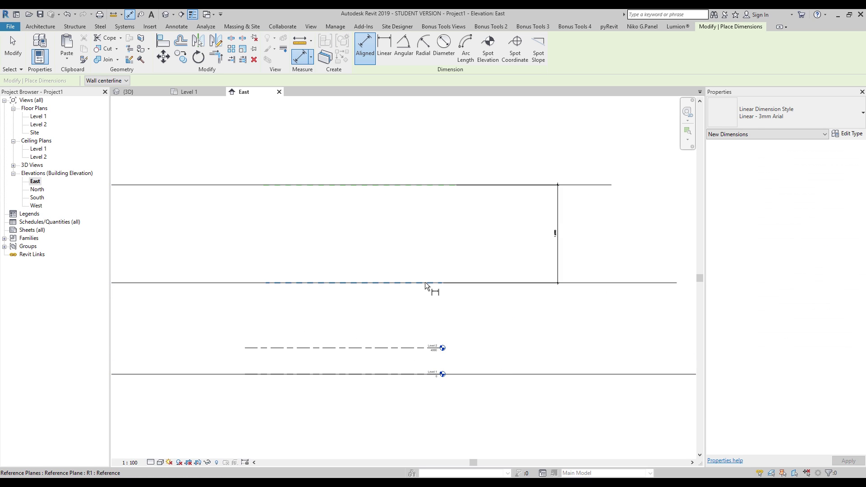
{"action": "left_click", "coordinate": [424, 283]}
{"action": "left_click", "coordinate": [410, 374]}
{"action": "left_click", "coordinate": [496, 345]}
{"action": "key", "text": "Escape"}
{"action": "key", "text": "Escape"}
{"action": "scroll", "coordinate": [505, 324], "scroll_direction": "up", "scroll_amount": 3}
{"action": "scroll", "coordinate": [519, 318], "scroll_direction": "down", "scroll_amount": 5}
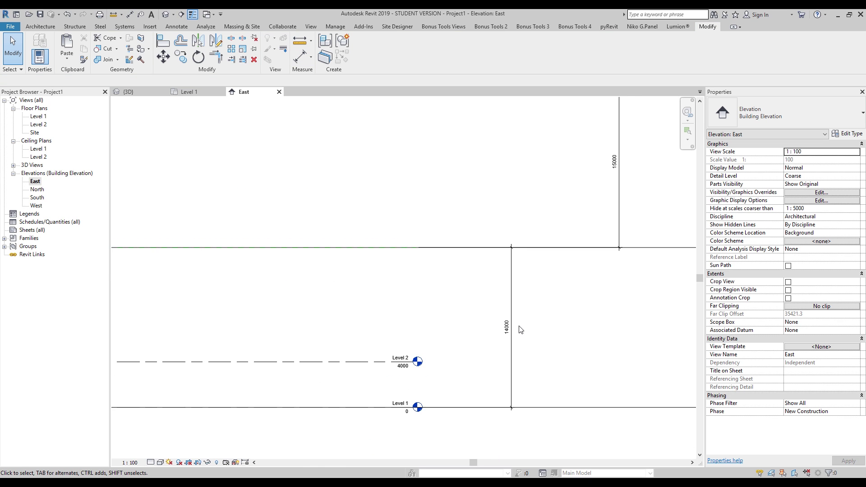
- Set the distance of reference plane R2 above R1 to 20000 mm
{"action": "scroll", "coordinate": [519, 317], "scroll_direction": "up", "scroll_amount": 4}
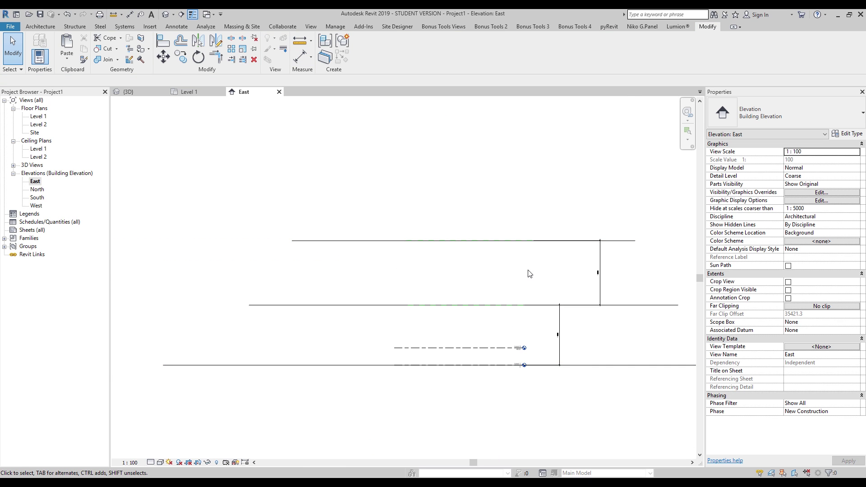
{"action": "left_click_drag", "start_coordinate": [338, 204], "coordinate": [582, 262]}
{"action": "left_click", "coordinate": [598, 273]}
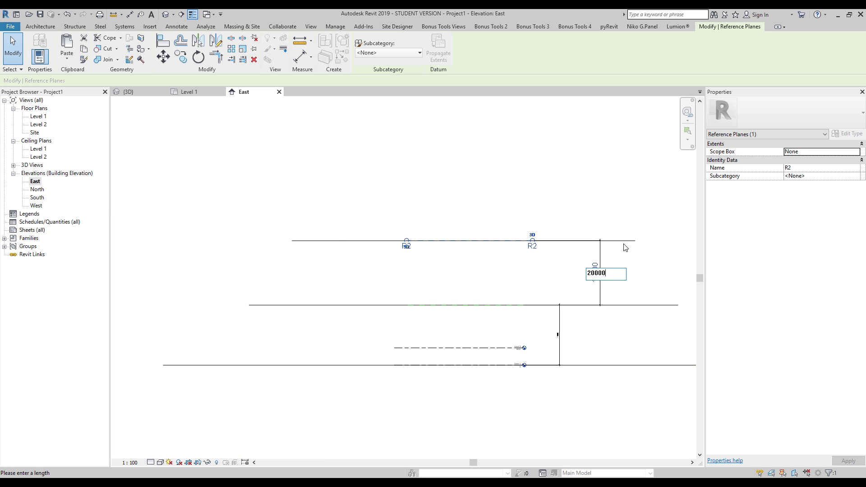
{"action": "key", "text": "Return"}
{"action": "left_click", "coordinate": [519, 270]}
- Try setting the height of reference plane R1 above Level 1 to 20000 mm
{"action": "left_click_drag", "start_coordinate": [335, 291], "coordinate": [584, 319]}
{"action": "left_click", "coordinate": [554, 334]}
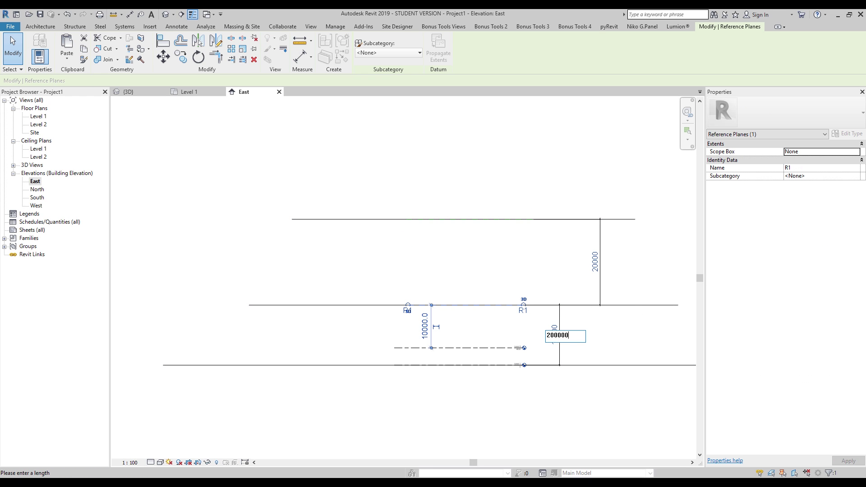
{"action": "type", "text": "200000"}
{"action": "key", "text": "BackSpace"}
{"action": "key", "text": "Return"}
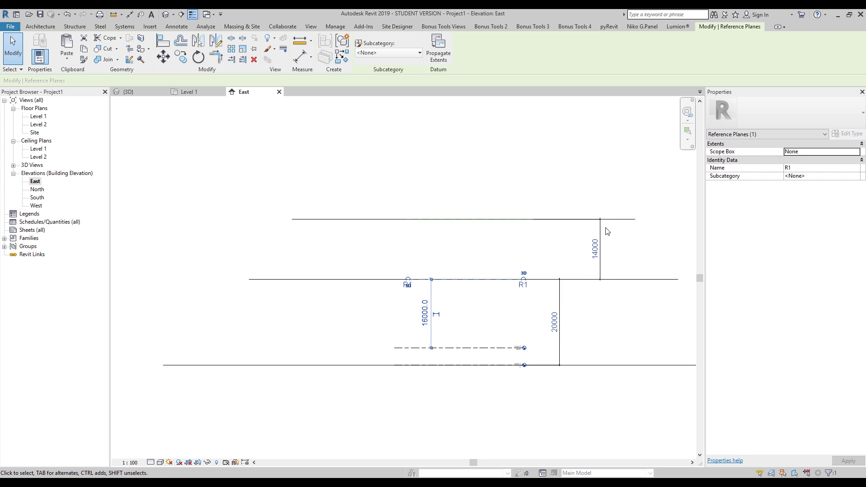
{"action": "scroll", "coordinate": [571, 255], "scroll_direction": "down", "scroll_amount": 3}
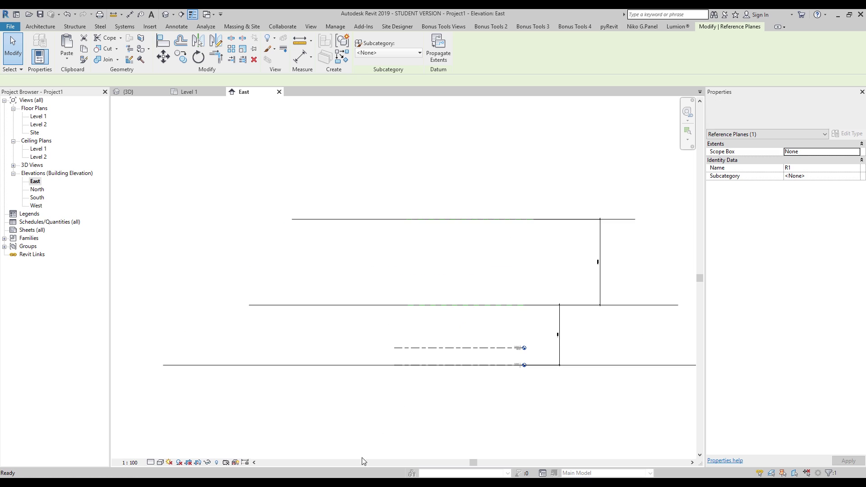
{"action": "key", "text": "Escape"}
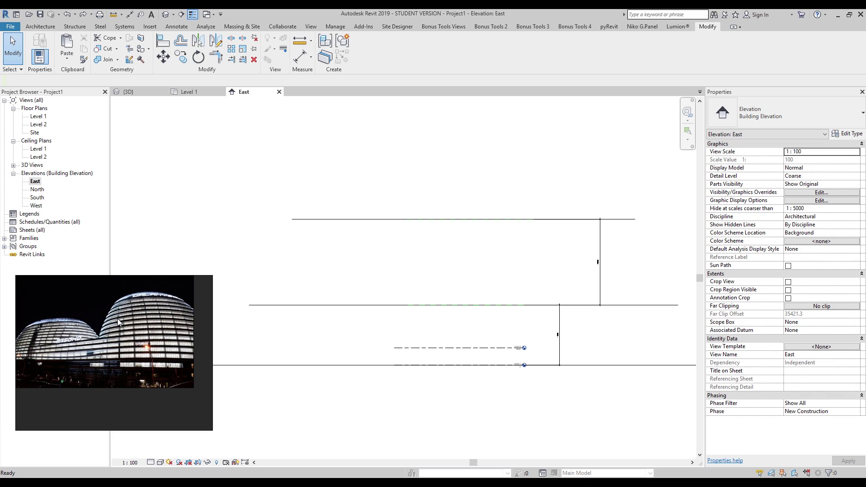
- Reopen the mass for in-place editing, and show its selected uppermost ellipse in the 3D view
{"action": "scroll", "coordinate": [409, 233], "scroll_direction": "down", "scroll_amount": 2}
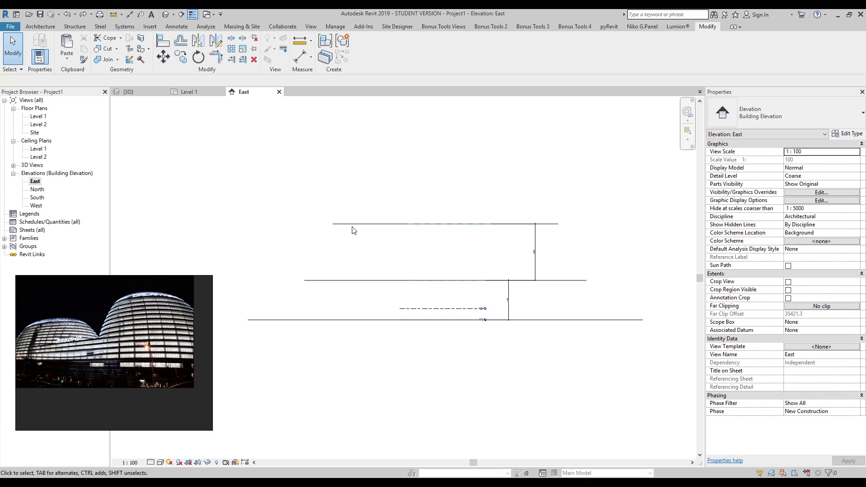
{"action": "left_click", "coordinate": [406, 224]}
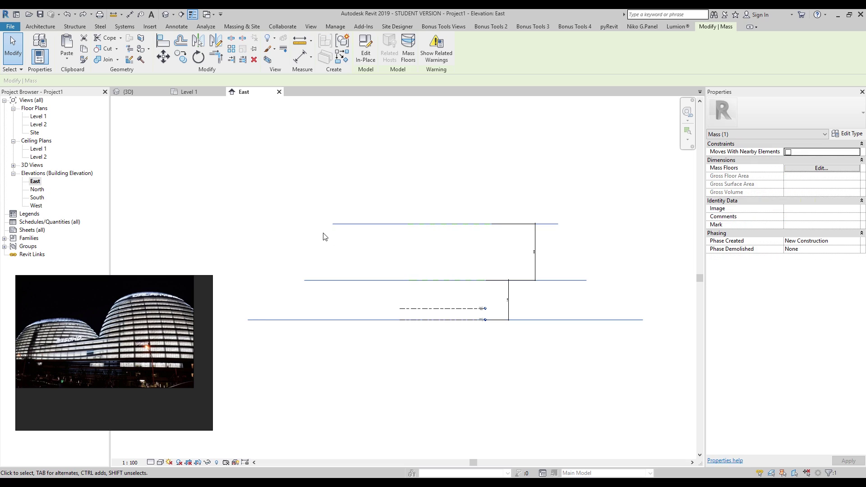
{"action": "left_click", "coordinate": [374, 45]}
{"action": "left_click_drag", "start_coordinate": [309, 200], "coordinate": [582, 238]}
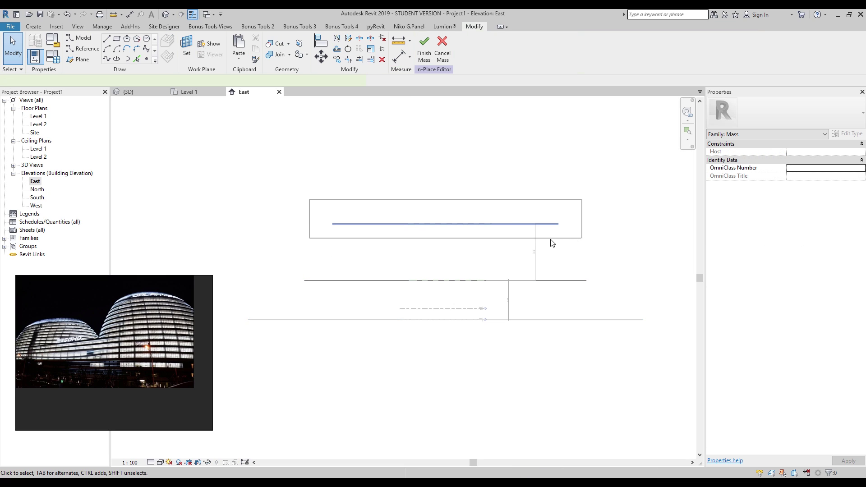
{"action": "left_click", "coordinate": [494, 219]}
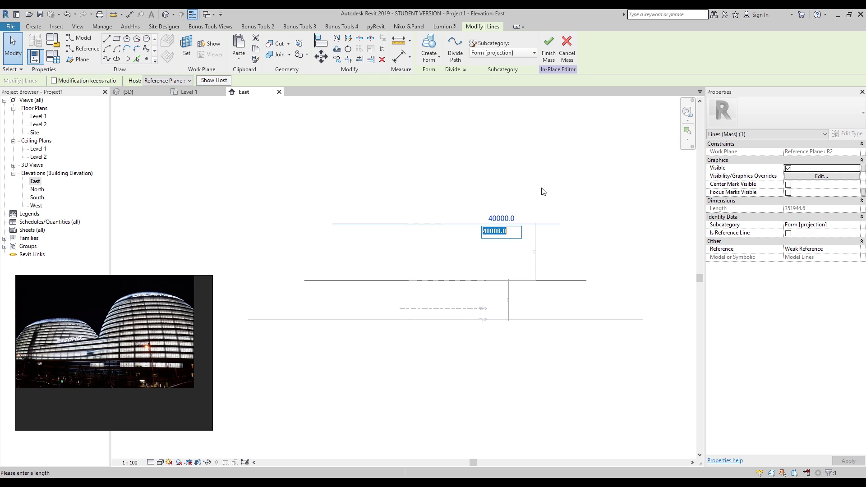
{"action": "key", "text": "Escape"}
{"action": "left_click", "coordinate": [165, 14]}
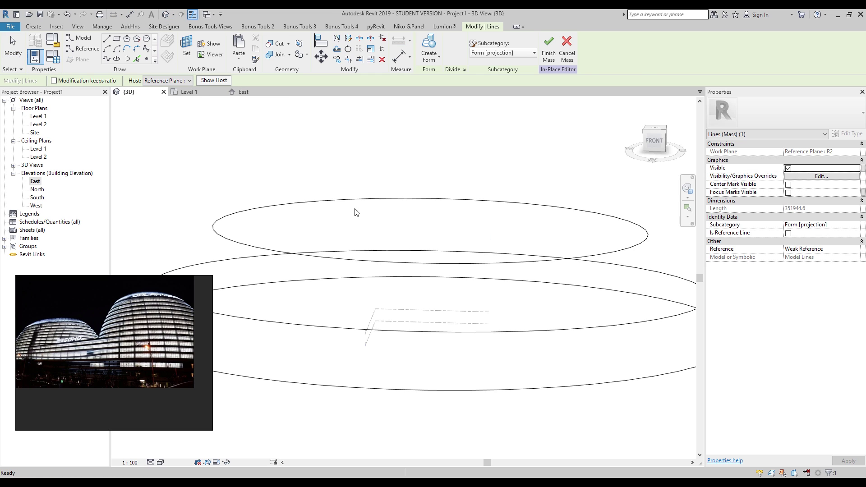
- Try creating a form from the three stacked ellipses, and undo it
{"action": "scroll", "coordinate": [419, 244], "scroll_direction": "down", "scroll_amount": 3}
{"action": "mouse_move", "coordinate": [419, 244]}
{"action": "middle_mouse_down", "text": "shift"}
{"action": "mouse_move", "coordinate": [411, 257]}
{"action": "mouse_move", "coordinate": [471, 166]}
{"action": "mouse_move", "coordinate": [462, 189]}
{"action": "mouse_move", "coordinate": [383, 211]}
{"action": "mouse_move", "coordinate": [423, 227]}
{"action": "middle_mouse_up", "text": "shift"}
{"action": "left_click_drag", "start_coordinate": [250, 195], "coordinate": [662, 388]}
{"action": "left_click", "coordinate": [428, 45]}
{"action": "middle_click_drag", "start_coordinate": [423, 309], "coordinate": [557, 286], "text": "shift"}
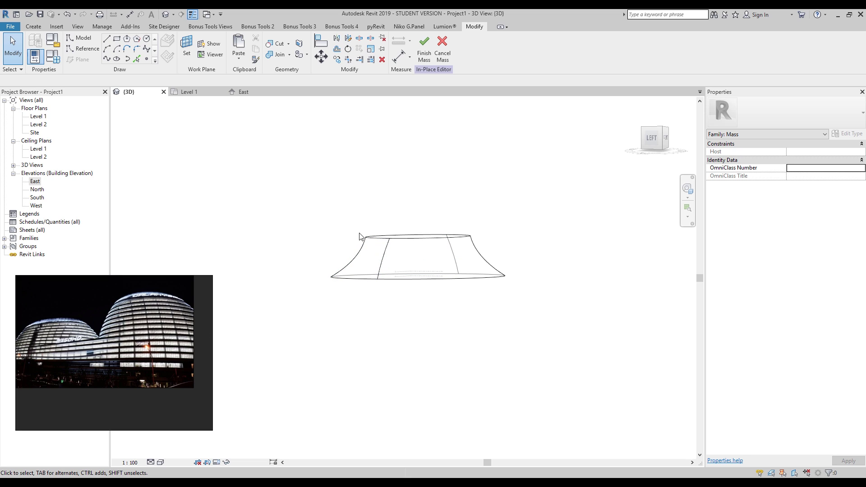
{"action": "middle_click_drag", "start_coordinate": [370, 252], "coordinate": [411, 116], "text": "shift"}
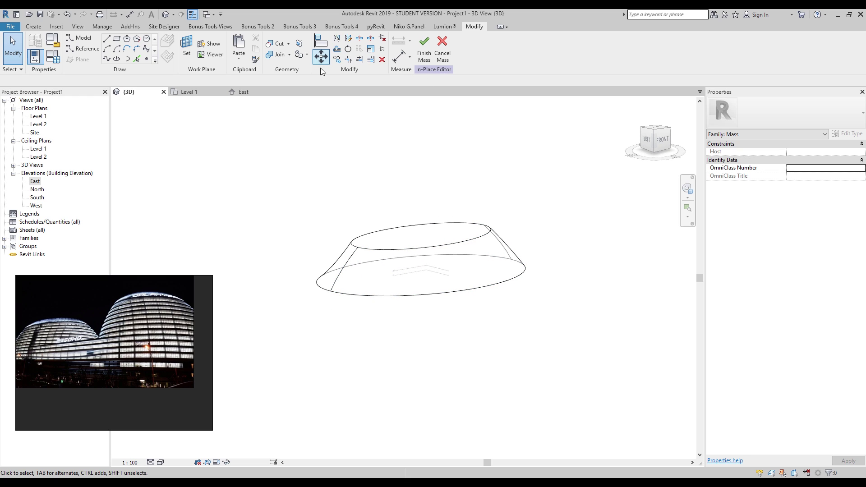
{"action": "key", "text": "ctrl+z"}
- Set the uppermost ellipse's radii to 30000 mm and 50000 mm
{"action": "middle_click_drag", "start_coordinate": [322, 245], "coordinate": [431, 268], "text": "shift"}
{"action": "left_click", "coordinate": [385, 253]}
{"action": "scroll", "coordinate": [401, 229], "scroll_direction": "up", "scroll_amount": 2}
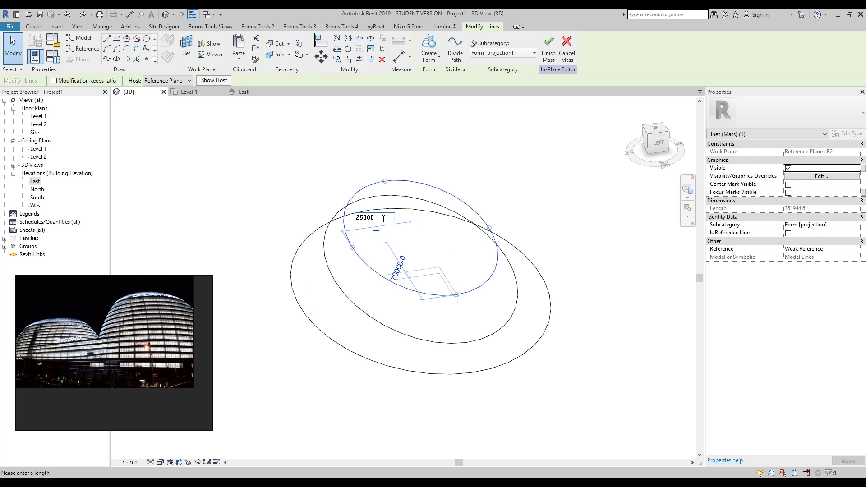
{"action": "key", "text": "Return"}
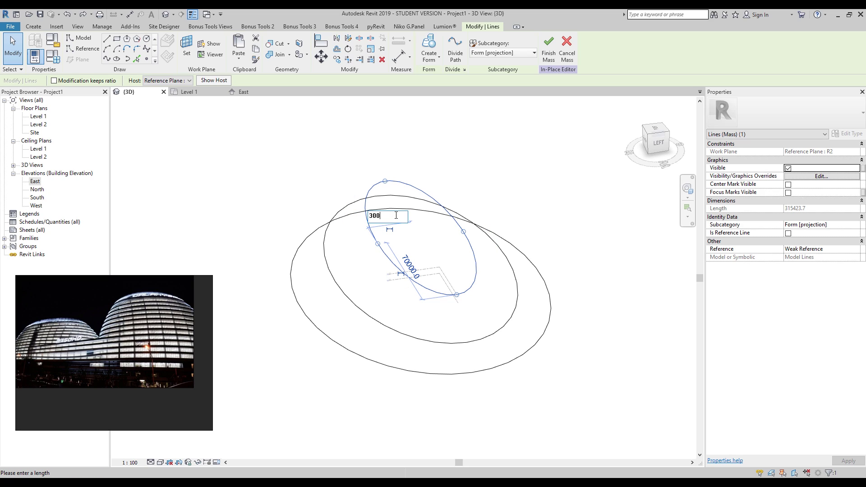
{"action": "type", "text": "0"}
{"action": "key", "text": "Return"}
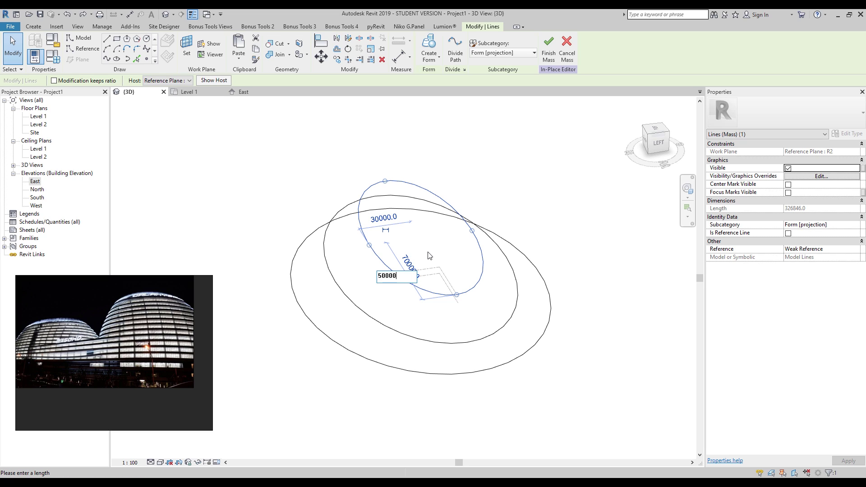
{"action": "key", "text": "Return"}
{"action": "key", "text": "Escape"}
- Try creating a form from the three ellipses with the resized uppermost profile, inspect it, and undo it
{"action": "middle_click_drag", "start_coordinate": [520, 196], "coordinate": [277, 188], "text": "shift"}
{"action": "left_click_drag", "start_coordinate": [277, 188], "coordinate": [659, 417]}
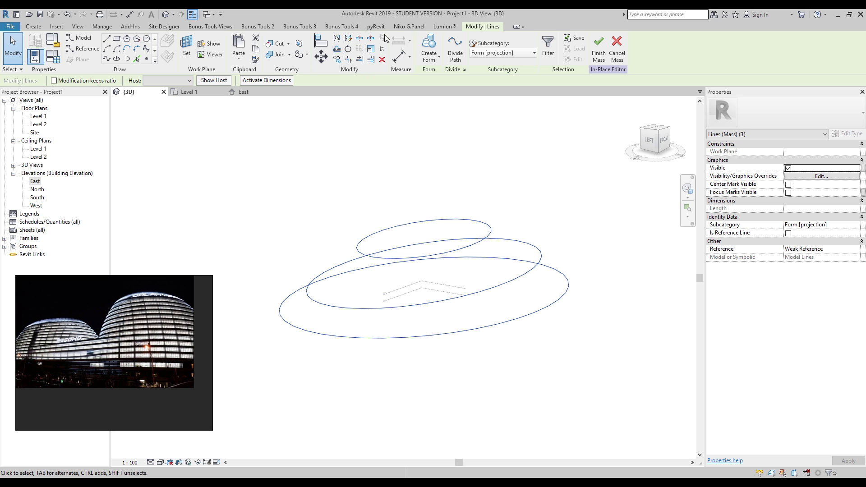
{"action": "left_click", "coordinate": [428, 44]}
{"action": "key", "text": "Escape"}
{"action": "middle_click_drag", "start_coordinate": [600, 242], "coordinate": [415, 281], "text": "shift"}
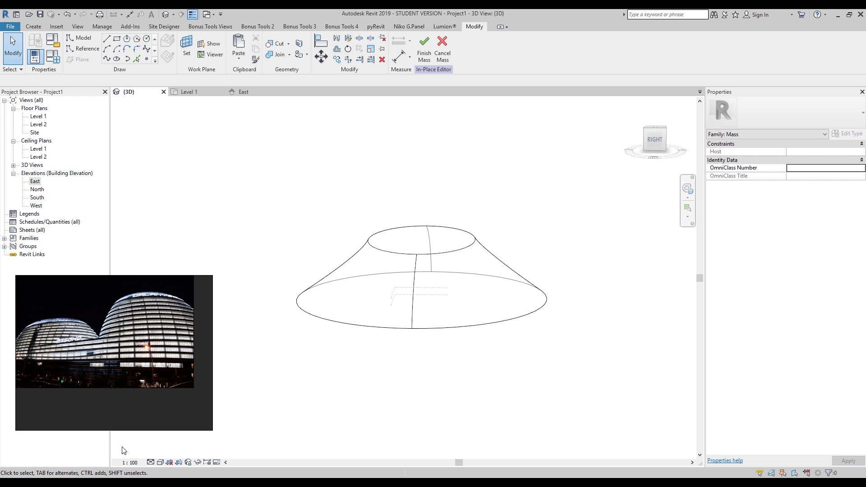
{"action": "left_click", "coordinate": [160, 463]}
{"action": "left_click", "coordinate": [182, 433]}
{"action": "mouse_move", "coordinate": [464, 356]}
{"action": "middle_mouse_down", "text": "shift"}
{"action": "mouse_move", "coordinate": [308, 381]}
{"action": "mouse_move", "coordinate": [315, 353]}
{"action": "mouse_move", "coordinate": [474, 343]}
{"action": "mouse_move", "coordinate": [473, 332]}
{"action": "mouse_move", "coordinate": [498, 325]}
{"action": "mouse_move", "coordinate": [640, 340]}
{"action": "mouse_move", "coordinate": [504, 374]}
{"action": "mouse_move", "coordinate": [630, 435]}
{"action": "mouse_move", "coordinate": [566, 431]}
{"action": "mouse_move", "coordinate": [540, 325]}
{"action": "middle_mouse_up", "text": "shift"}
{"action": "key", "text": "ctrl+z"}
- Increase the short radius of the middle ellipse hosted on reference plane R1
{"action": "middle_click_drag", "start_coordinate": [568, 273], "coordinate": [424, 294], "text": "shift"}
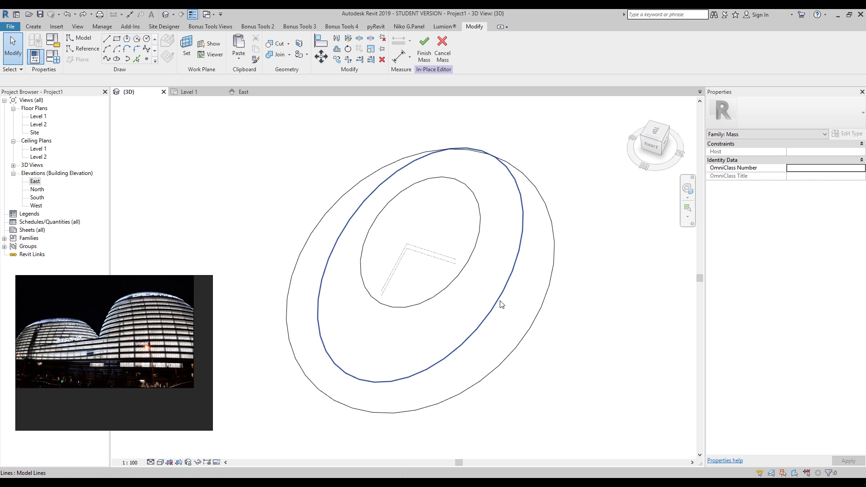
{"action": "left_click", "coordinate": [494, 303]}
{"action": "left_click", "coordinate": [465, 297]}
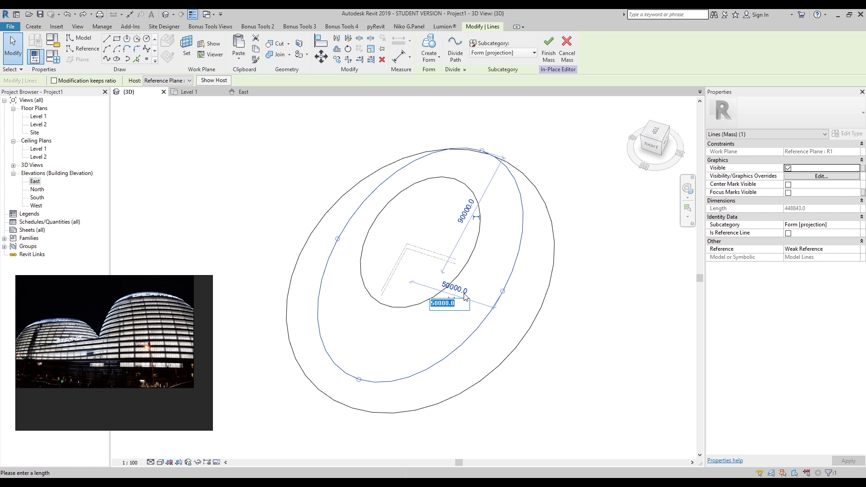
{"action": "key", "text": "Return"}
{"action": "left_click", "coordinate": [569, 308]}
- Create a dome-shaped form from the three stacked ellipses
{"action": "middle_click_drag", "start_coordinate": [527, 304], "coordinate": [318, 269], "text": "shift"}
{"action": "left_click", "coordinate": [364, 231]}
{"action": "left_click_drag", "start_coordinate": [398, 175], "coordinate": [286, 339]}
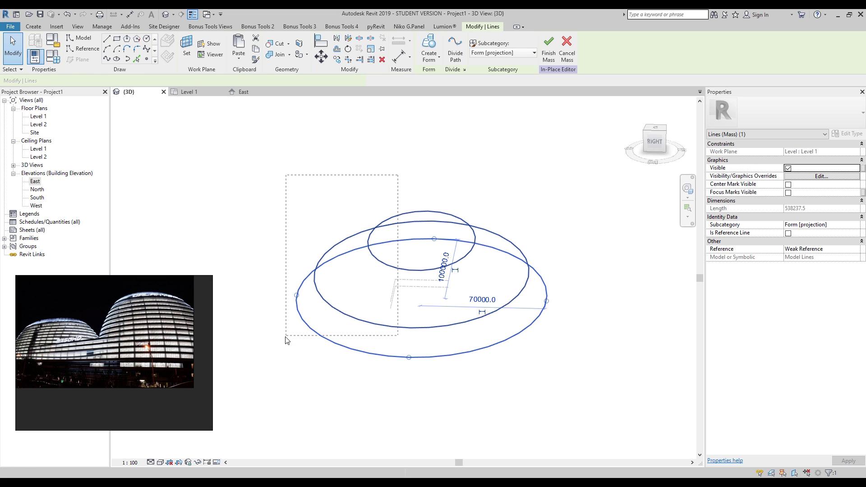
{"action": "middle_click_drag", "start_coordinate": [386, 174], "coordinate": [344, 280], "text": "shift"}
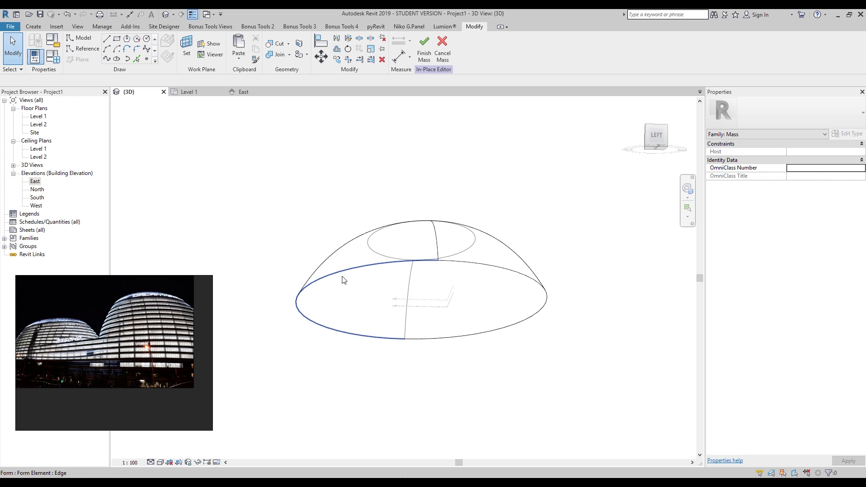
- Stretch the form's base downward below Level 1 to make the mass taller
{"action": "left_click", "coordinate": [373, 270]}
{"action": "scroll", "coordinate": [373, 270], "scroll_direction": "down", "scroll_amount": 3}
{"action": "left_click_drag", "start_coordinate": [399, 299], "coordinate": [399, 334]}
{"action": "middle_click_drag", "start_coordinate": [499, 319], "coordinate": [391, 354], "text": "shift"}
{"action": "left_click_drag", "start_coordinate": [399, 334], "coordinate": [403, 319]}
{"action": "middle_click_drag", "start_coordinate": [404, 321], "coordinate": [450, 329], "text": "shift"}
- Try lowering the form's top elliptical edge to sink a recess into the roof
{"action": "left_click", "coordinate": [386, 255]}
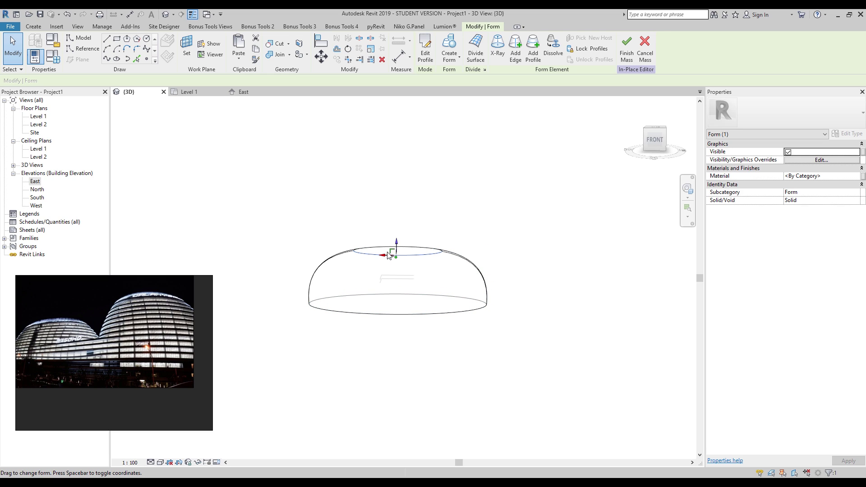
{"action": "left_click", "coordinate": [401, 243]}
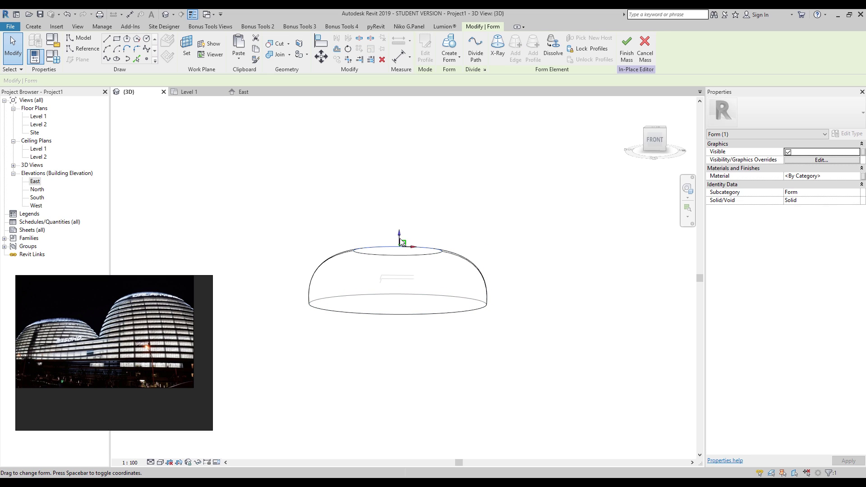
{"action": "left_click_drag", "start_coordinate": [400, 253], "coordinate": [400, 266]}
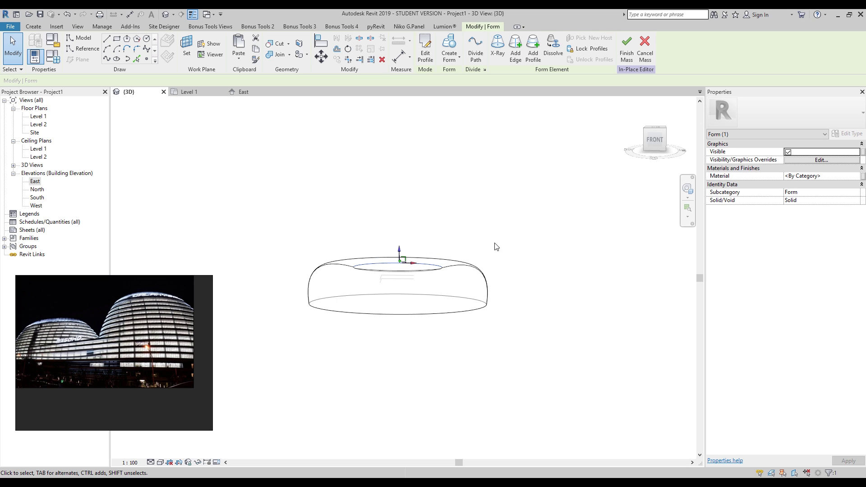
{"action": "middle_click_drag", "start_coordinate": [360, 240], "coordinate": [365, 288], "text": "shift"}
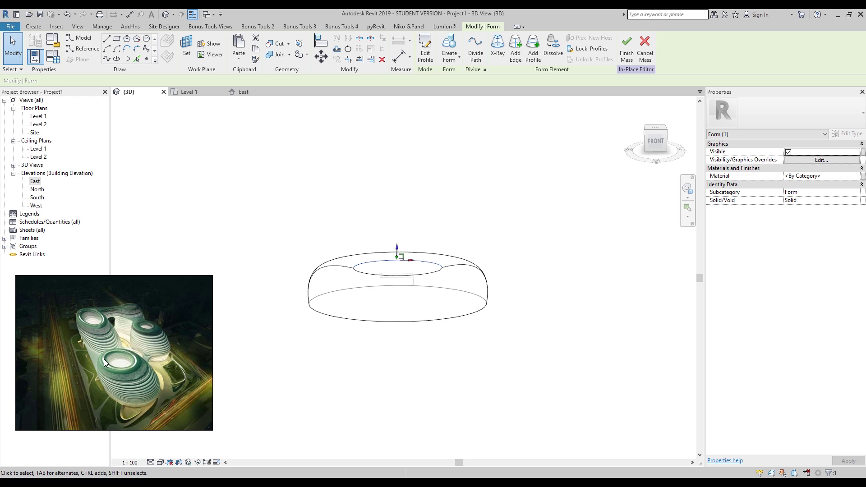
{"action": "middle_click_drag", "start_coordinate": [377, 317], "coordinate": [446, 300], "text": "shift"}
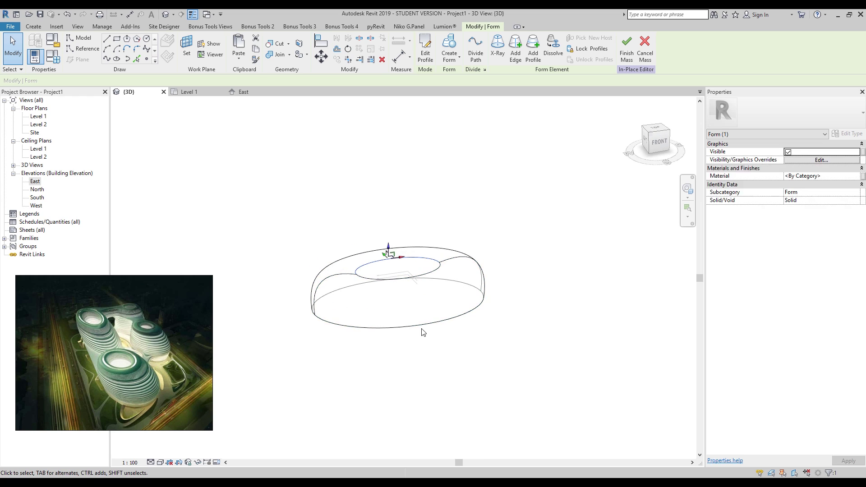
{"action": "key", "text": "Escape"}
- Try pulling the form's middle profile edge sideways, and undo the change
{"action": "middle_click_drag", "start_coordinate": [440, 266], "coordinate": [438, 286], "text": "shift"}
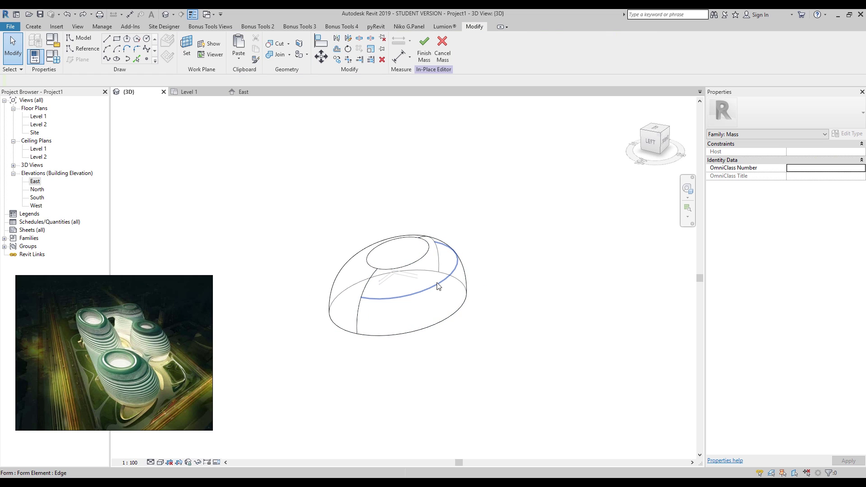
{"action": "left_click", "coordinate": [437, 285]}
{"action": "left_click_drag", "start_coordinate": [470, 286], "coordinate": [486, 289]}
{"action": "middle_click_drag", "start_coordinate": [532, 360], "coordinate": [399, 352], "text": "shift"}
{"action": "key", "text": "ctrl+z"}
- Move the form's bottom face further down
{"action": "middle_click_drag", "start_coordinate": [496, 312], "coordinate": [472, 345], "text": "shift"}
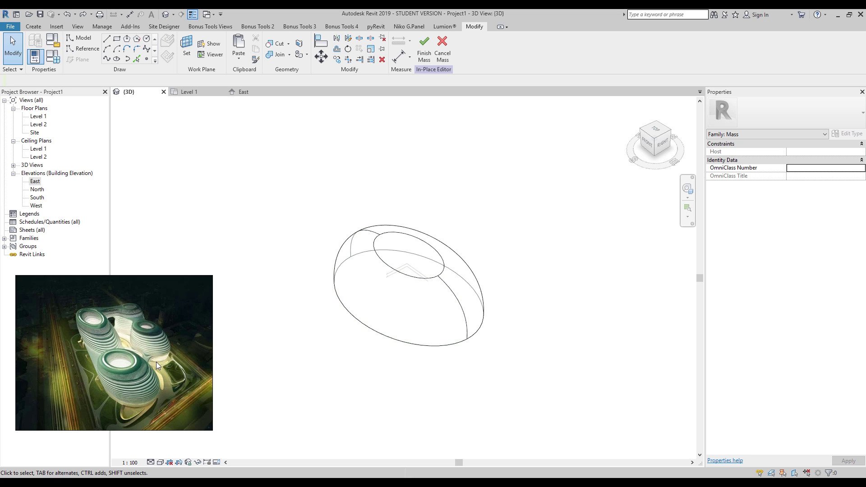
{"action": "middle_click_drag", "start_coordinate": [367, 346], "coordinate": [370, 291], "text": "shift"}
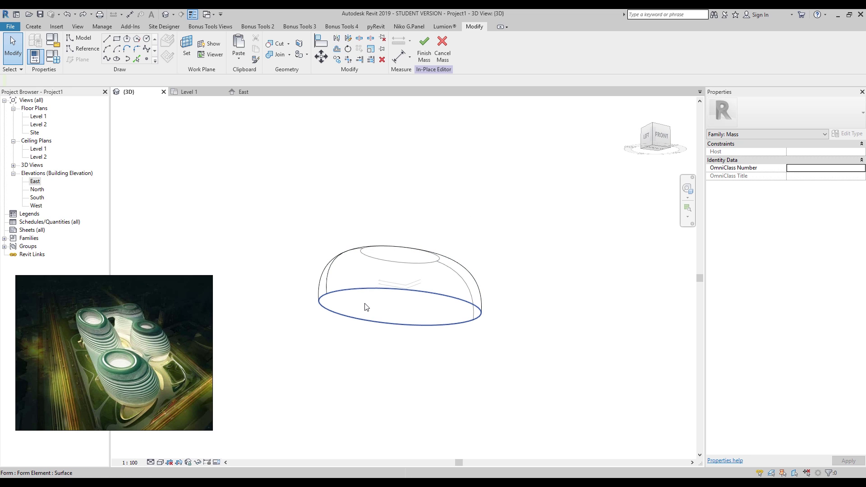
{"action": "left_click", "coordinate": [401, 331]}
{"action": "left_click_drag", "start_coordinate": [401, 321], "coordinate": [404, 346]}
- Scale the form's bottom face down graphically about its centre, to a distance of about 56000 mm
{"action": "middle_click_drag", "start_coordinate": [549, 367], "coordinate": [491, 289], "text": "shift"}
{"action": "left_click", "coordinate": [370, 49]}
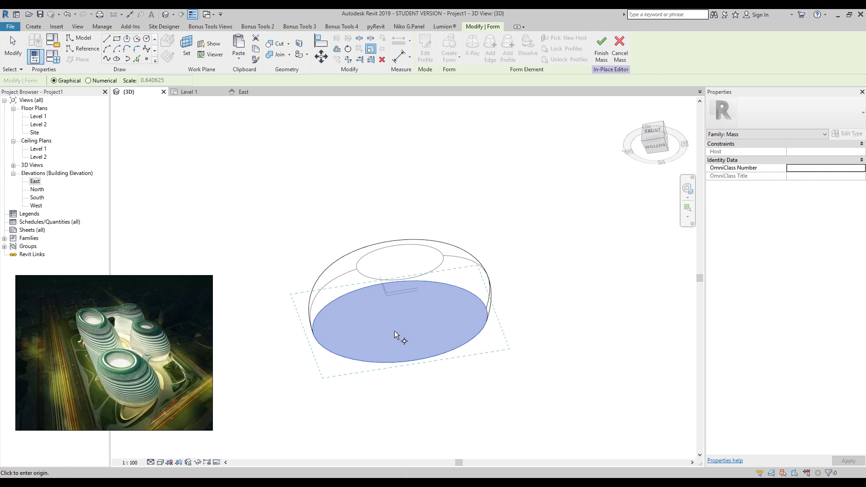
{"action": "left_click", "coordinate": [398, 325]}
{"action": "left_click", "coordinate": [449, 314]}
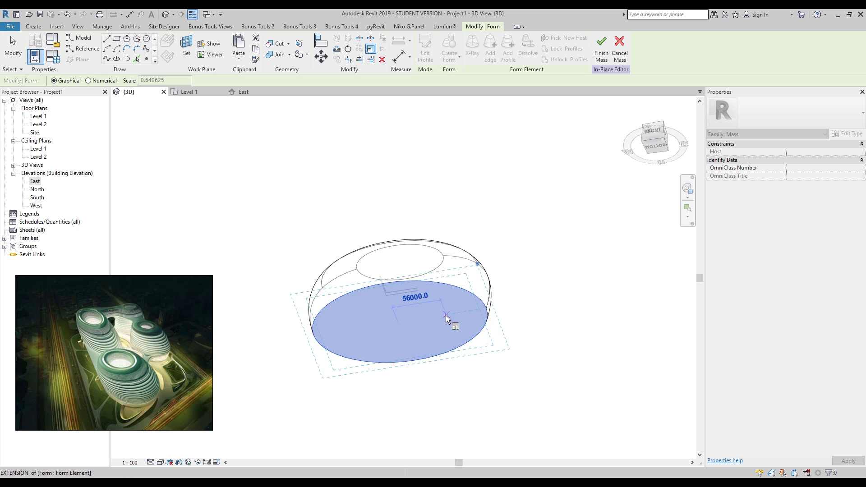
{"action": "left_click", "coordinate": [444, 314]}
{"action": "middle_click_drag", "start_coordinate": [517, 278], "coordinate": [531, 359], "text": "shift"}
{"action": "left_click", "coordinate": [531, 360]}
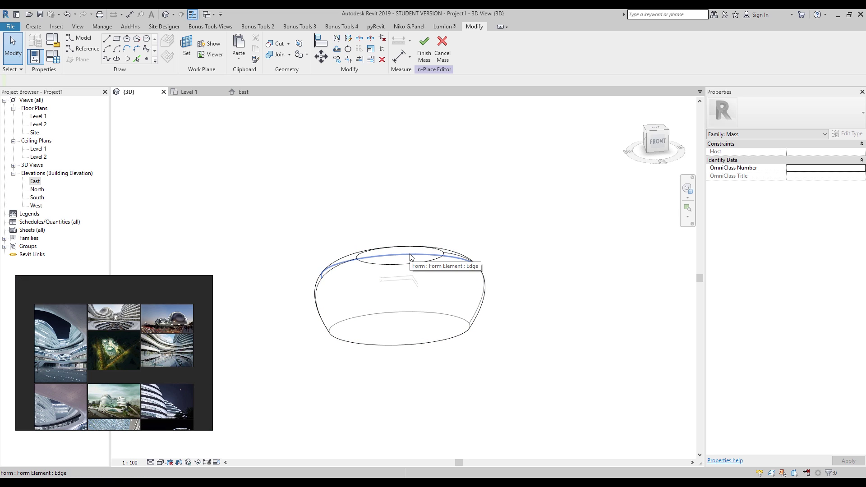
- Try lowering the form's top face deep into the mass to shape a courtyard-like recess
{"action": "middle_click_drag", "start_coordinate": [380, 266], "coordinate": [342, 302], "text": "shift"}
{"action": "scroll", "coordinate": [379, 251], "scroll_direction": "up", "scroll_amount": 2}
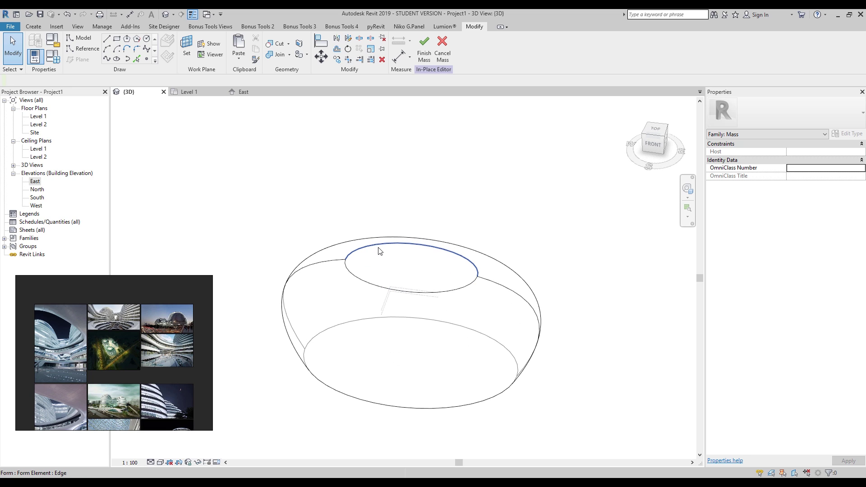
{"action": "left_click", "coordinate": [404, 266]}
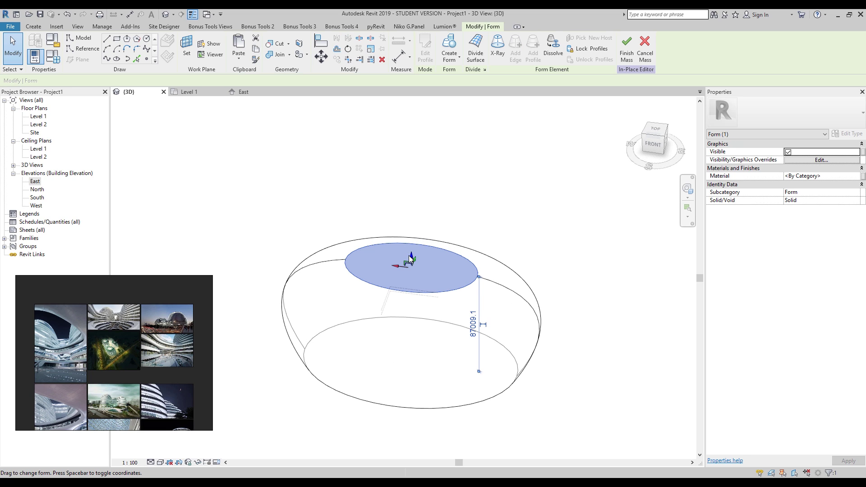
{"action": "left_click_drag", "start_coordinate": [413, 259], "coordinate": [407, 276]}
{"action": "mouse_move", "coordinate": [407, 276]}
{"action": "middle_mouse_down", "text": "shift"}
{"action": "mouse_move", "coordinate": [546, 205]}
{"action": "mouse_move", "coordinate": [409, 261]}
{"action": "middle_mouse_up", "text": "shift"}
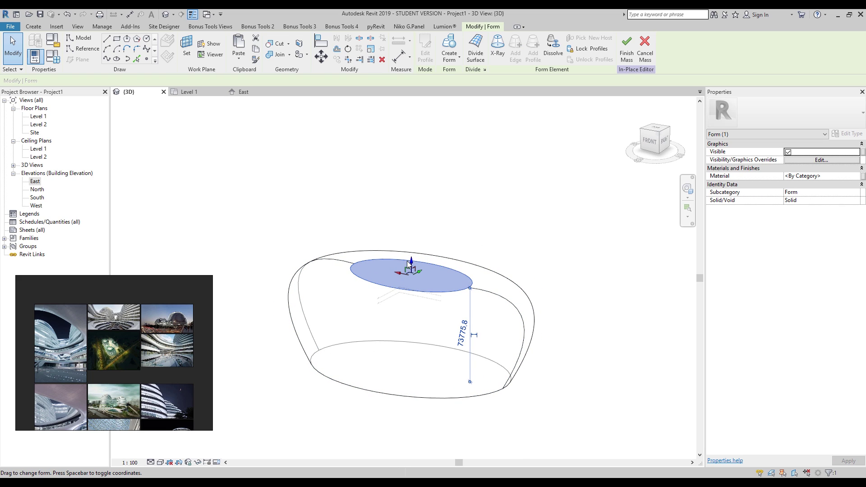
{"action": "left_click_drag", "start_coordinate": [412, 262], "coordinate": [413, 315]}
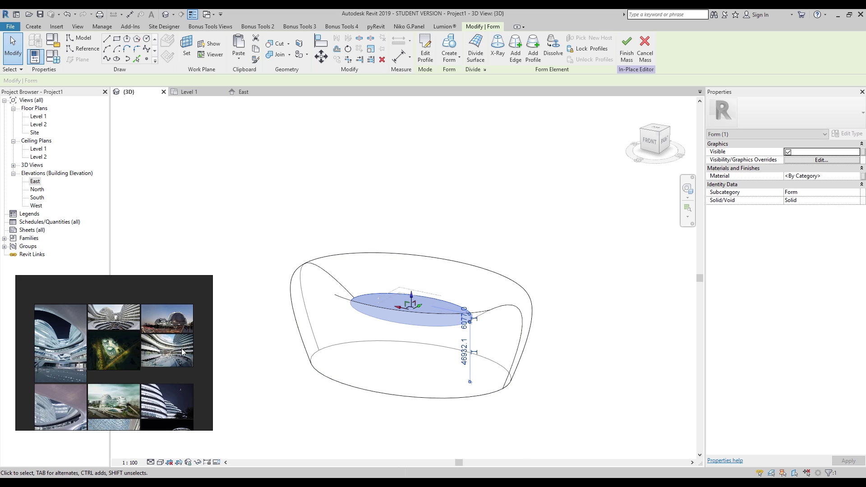
{"action": "middle_click_drag", "start_coordinate": [423, 328], "coordinate": [515, 273], "text": "shift"}
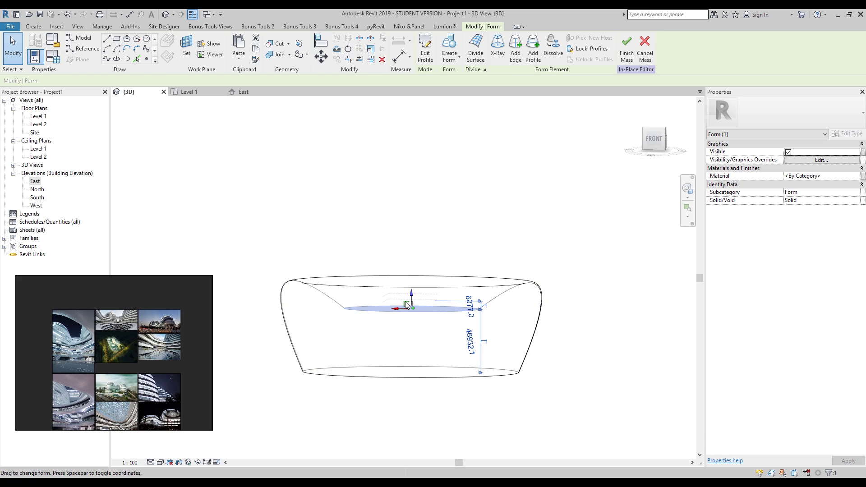
{"action": "key", "text": "Escape"}
{"action": "middle_click_drag", "start_coordinate": [487, 293], "coordinate": [494, 274], "text": "shift"}
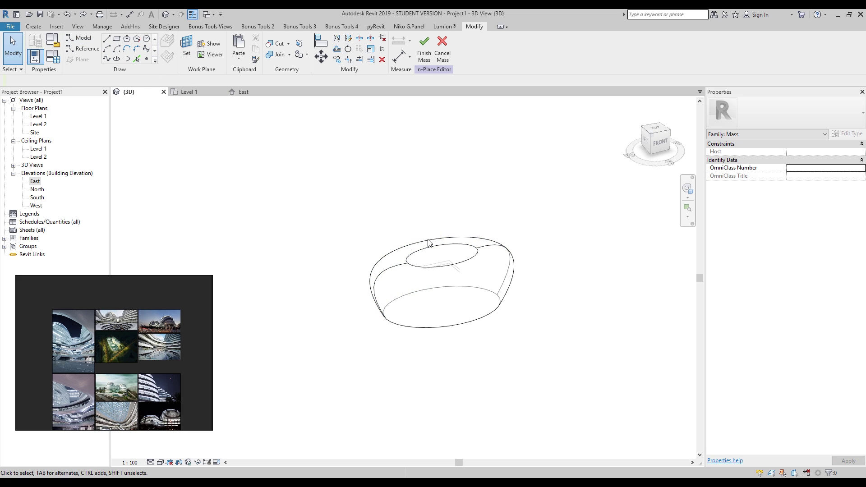
- Finish the in-place mass with its narrowed base and flat elliptical top
{"action": "middle_click_drag", "start_coordinate": [433, 357], "coordinate": [362, 305], "text": "shift"}
{"action": "middle_click_drag", "start_coordinate": [432, 324], "coordinate": [552, 194], "text": "shift"}
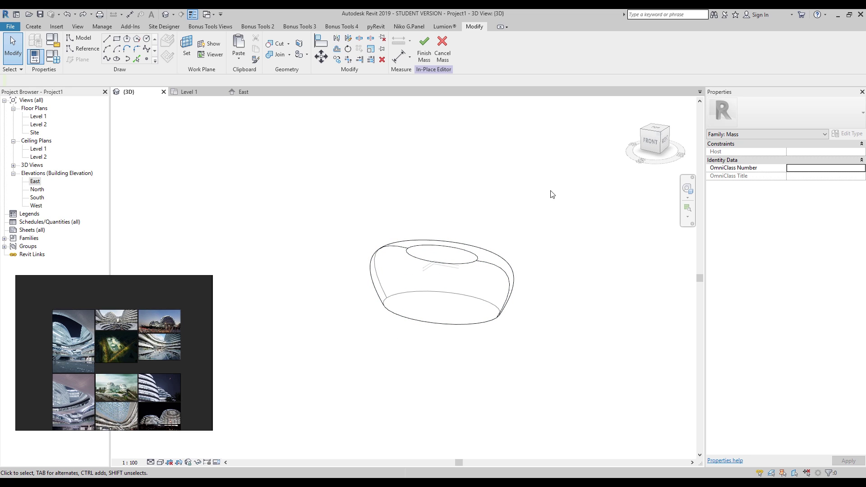
{"action": "left_click", "coordinate": [429, 42]}
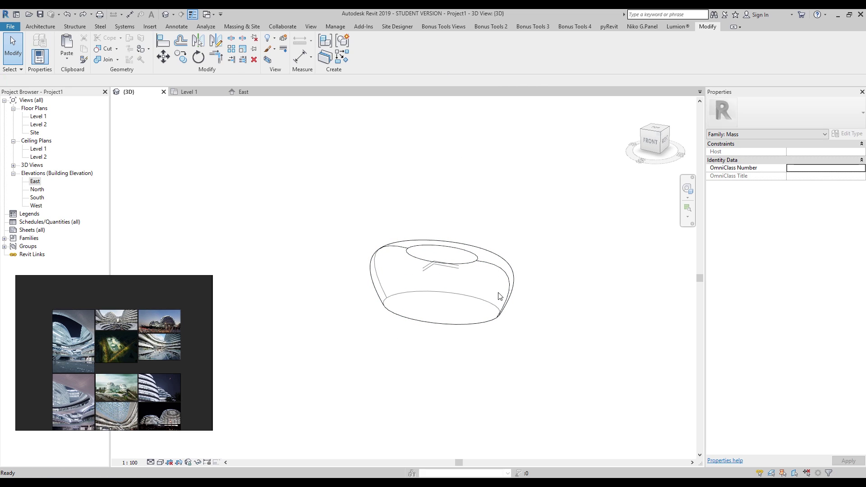
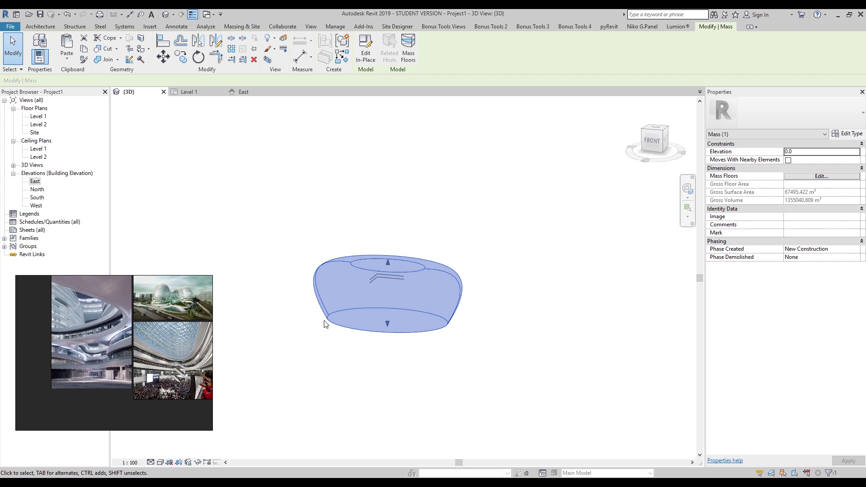
- Check which levels are available as mass floors for the mass, and close the list without assigning any
{"action": "left_click", "coordinate": [410, 48]}
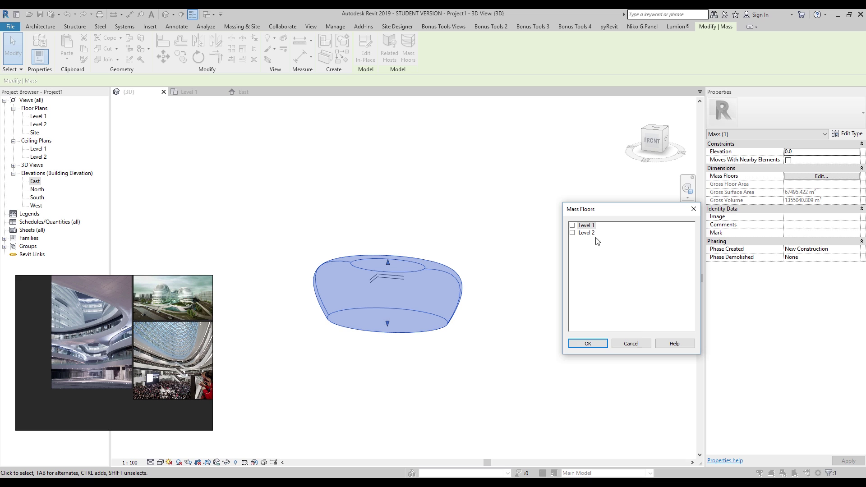
{"action": "left_click", "coordinate": [630, 343]}
{"action": "left_click", "coordinate": [576, 248]}
- Open the East elevation to compare the mass's base with the project levels
{"action": "left_click", "coordinate": [34, 182]}
{"action": "double_click", "coordinate": [34, 182]}
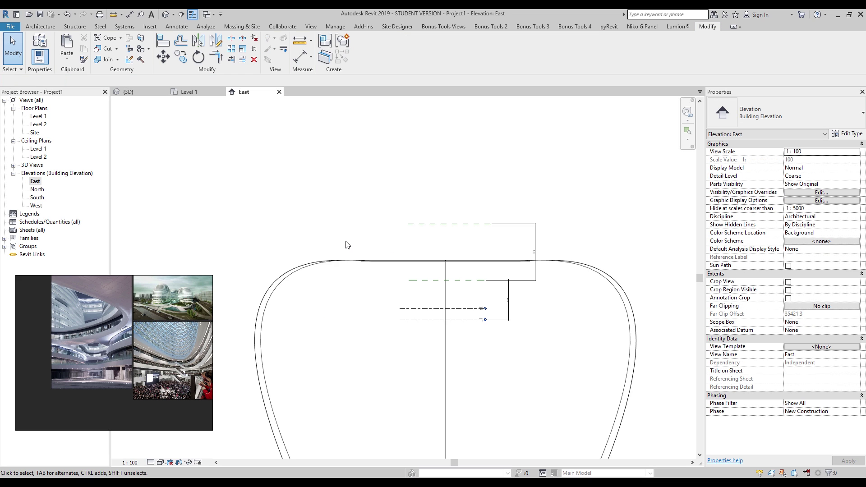
{"action": "scroll", "coordinate": [344, 244], "scroll_direction": "down", "scroll_amount": 3}
{"action": "scroll", "coordinate": [408, 288], "scroll_direction": "up", "scroll_amount": 4}
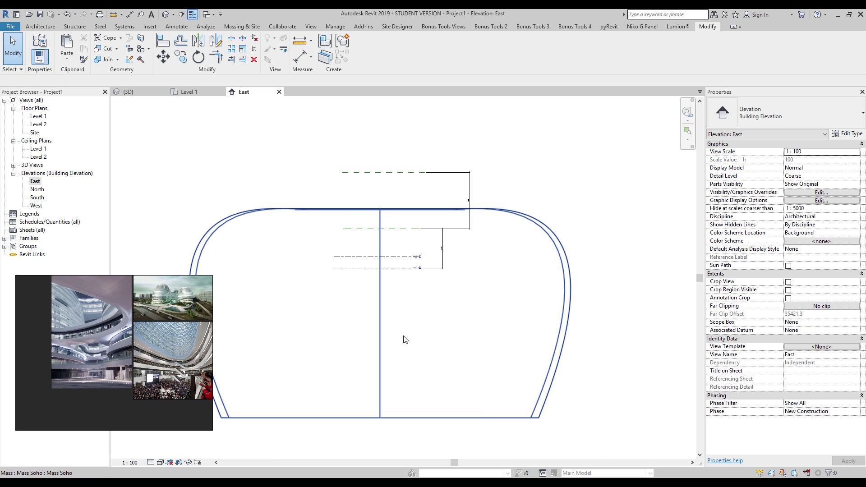
- Try to align the bottom edge of the mass with Level 1
{"action": "key", "text": "a"}
{"action": "key", "text": "l"}
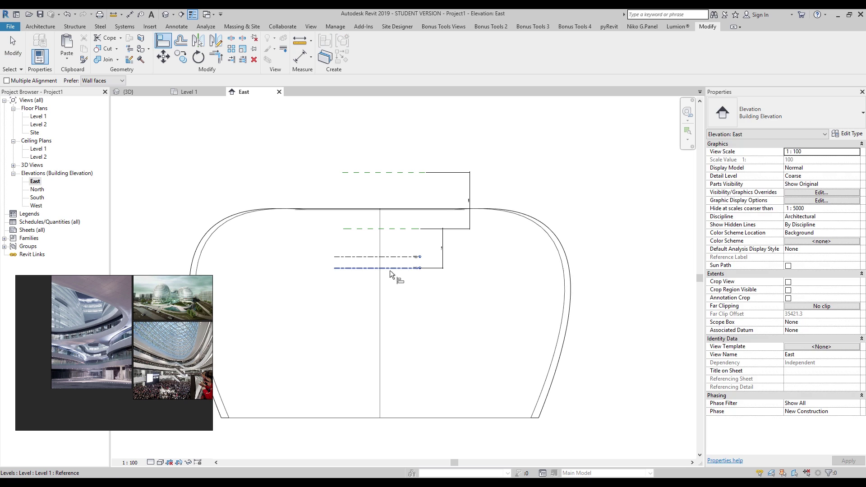
{"action": "left_click", "coordinate": [390, 270]}
{"action": "left_click", "coordinate": [420, 342]}
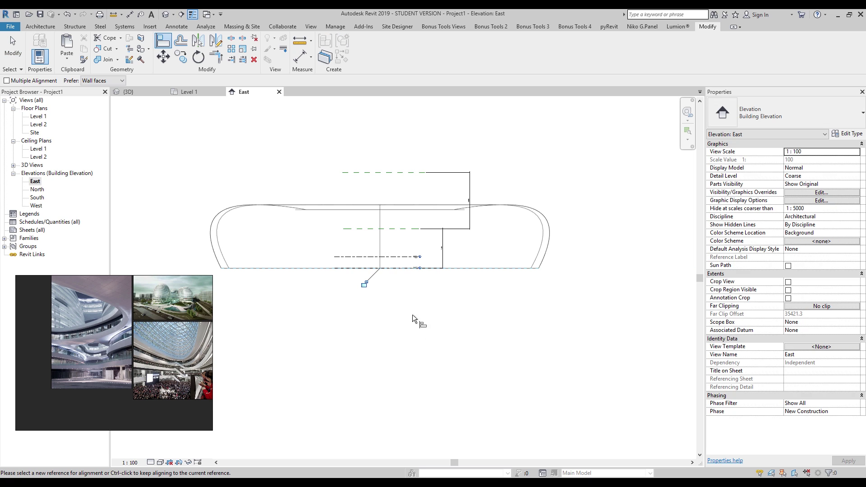
{"action": "key", "text": "Escape"}
{"action": "key", "text": "Escape"}
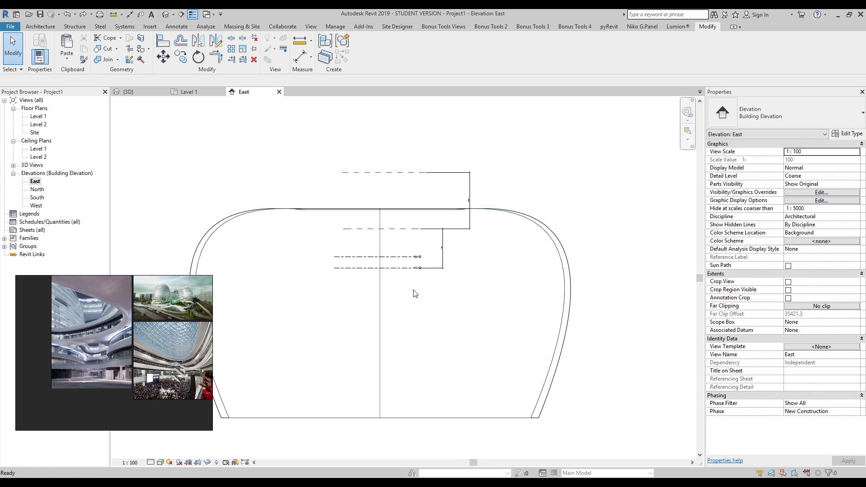
{"action": "scroll", "coordinate": [269, 233], "scroll_direction": "down", "scroll_amount": 2}
{"action": "left_click_drag", "start_coordinate": [290, 232], "coordinate": [559, 399]}
{"action": "left_click_drag", "start_coordinate": [262, 174], "coordinate": [548, 409]}
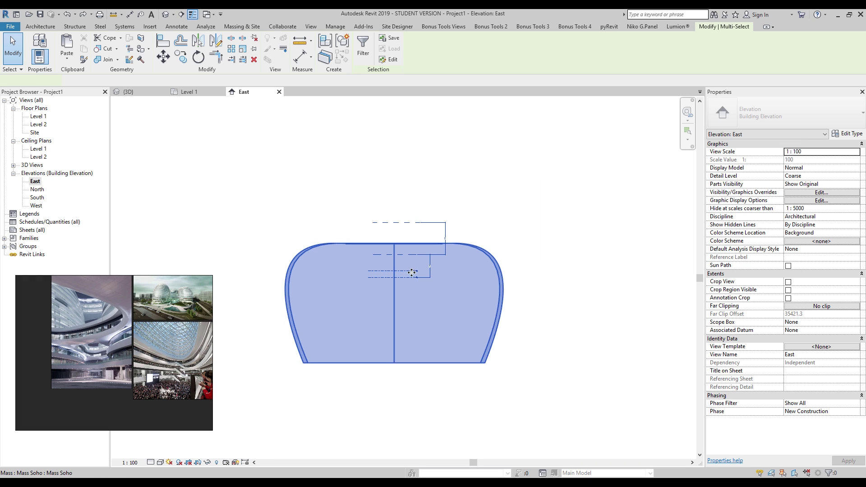
{"action": "key", "text": "Escape"}
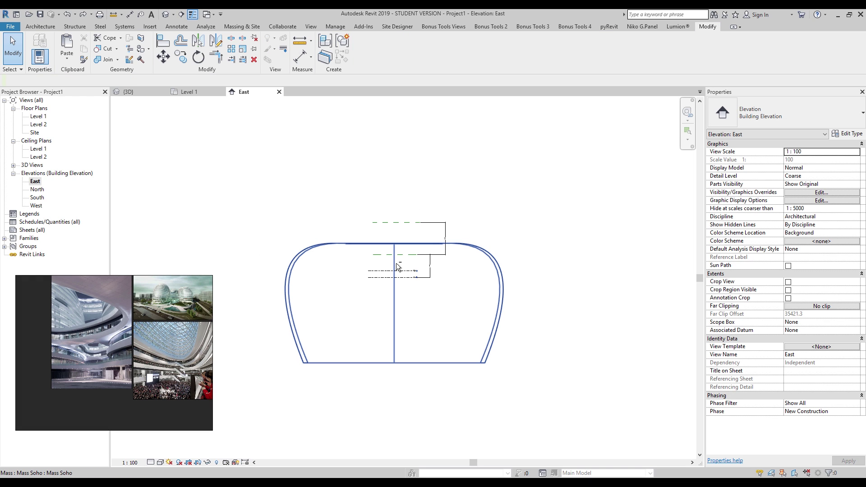
{"action": "scroll", "coordinate": [397, 266], "scroll_direction": "up", "scroll_amount": 5}
{"action": "scroll", "coordinate": [413, 278], "scroll_direction": "down", "scroll_amount": 6}
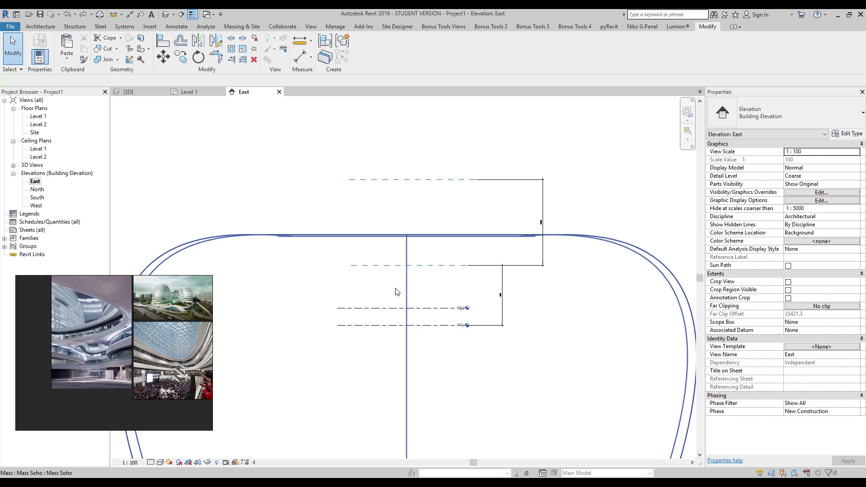
- Move the mass vertically from the midpoint of its base so that the base sits on Level 1
{"action": "left_click", "coordinate": [163, 57]}
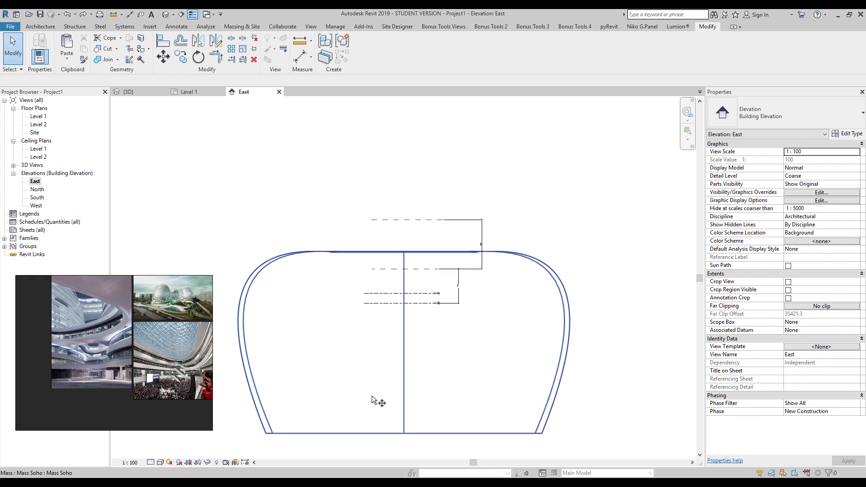
{"action": "left_click", "coordinate": [407, 434]}
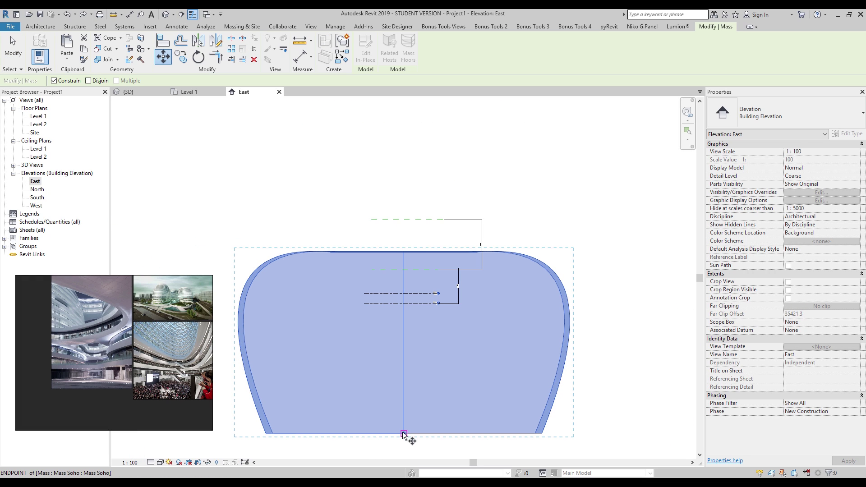
{"action": "left_click", "coordinate": [404, 433]}
{"action": "left_click", "coordinate": [404, 307]}
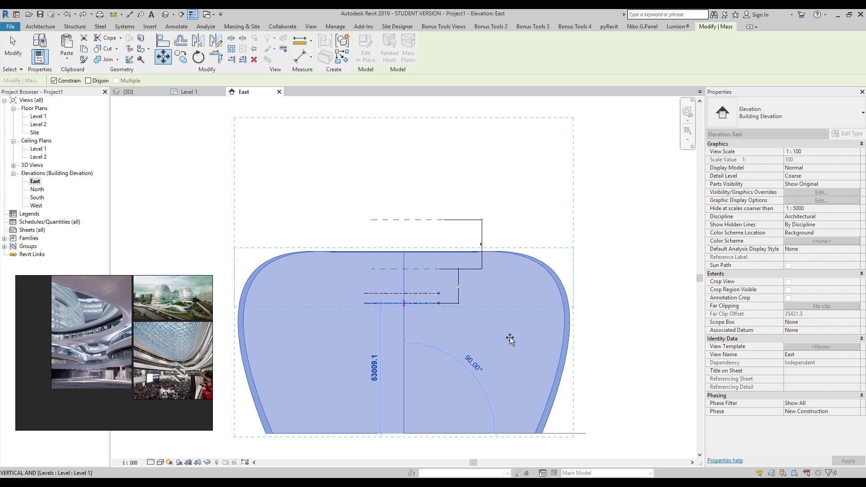
{"action": "left_click", "coordinate": [574, 338]}
- Remove the two horizontal reference planes above the levels together with their dimensions
{"action": "scroll", "coordinate": [582, 309], "scroll_direction": "down", "scroll_amount": 3}
{"action": "scroll", "coordinate": [582, 308], "scroll_direction": "up", "scroll_amount": 2}
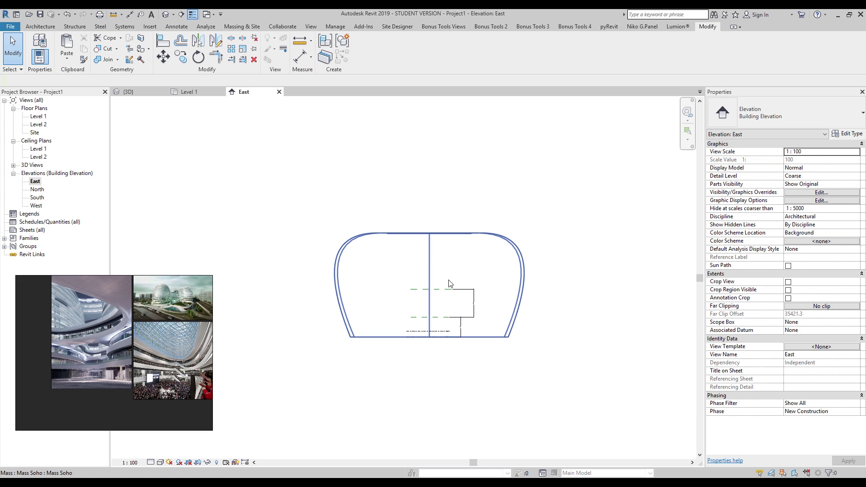
{"action": "left_click_drag", "start_coordinate": [222, 266], "coordinate": [511, 354]}
{"action": "left_click", "coordinate": [478, 398]}
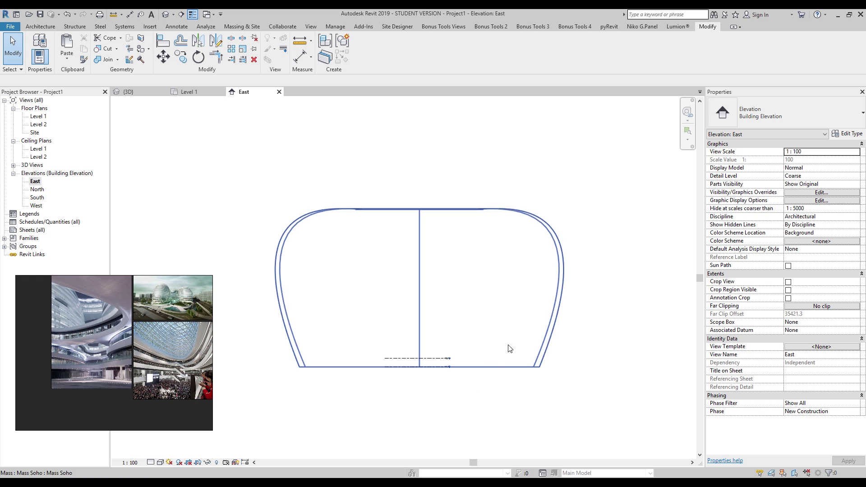
- Array Level 2 upward as 20 ungrouped levels spaced 4000 mm apart, using the distance from Level 1 to Level 2
{"action": "middle_click_drag", "start_coordinate": [586, 342], "coordinate": [572, 323]}
{"action": "scroll", "coordinate": [417, 326], "scroll_direction": "up", "scroll_amount": 2}
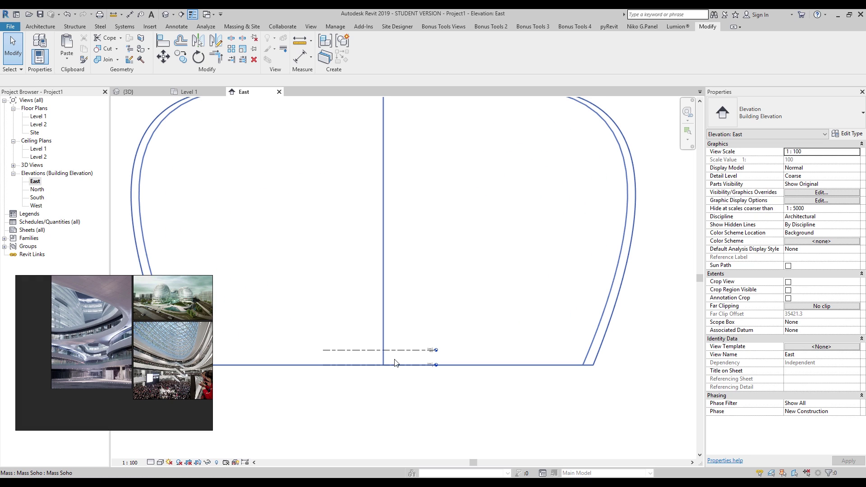
{"action": "left_click", "coordinate": [397, 350]}
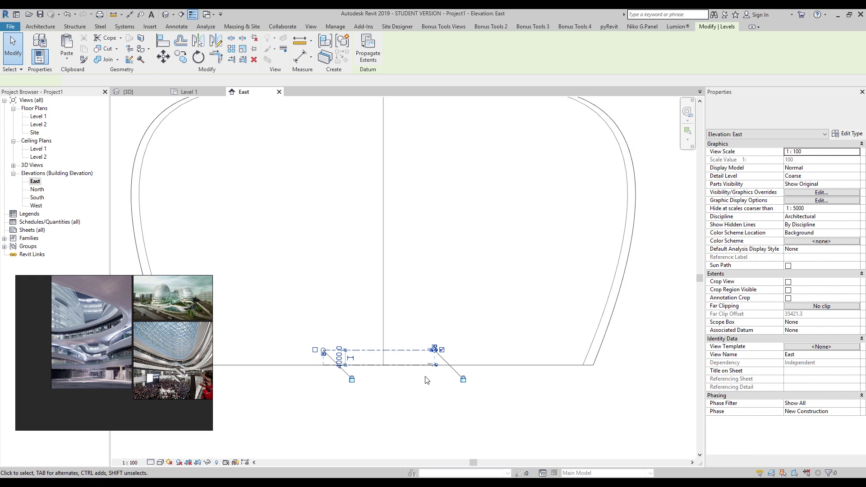
{"action": "left_click", "coordinate": [234, 51]}
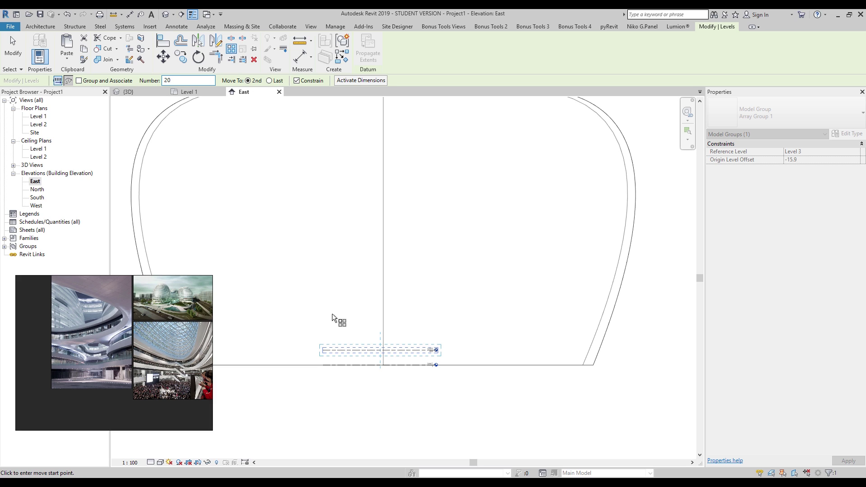
{"action": "scroll", "coordinate": [389, 306], "scroll_direction": "up", "scroll_amount": 5}
{"action": "left_click", "coordinate": [404, 383]}
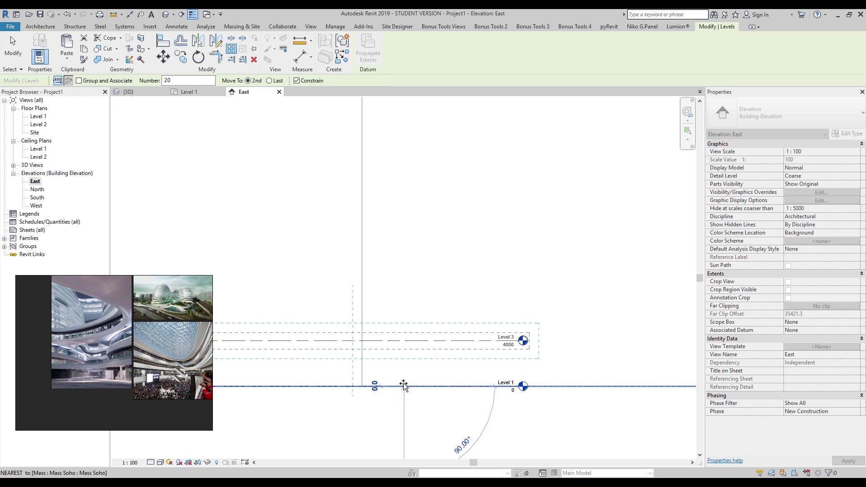
{"action": "left_click", "coordinate": [406, 341]}
{"action": "scroll", "coordinate": [412, 354], "scroll_direction": "down", "scroll_amount": 5}
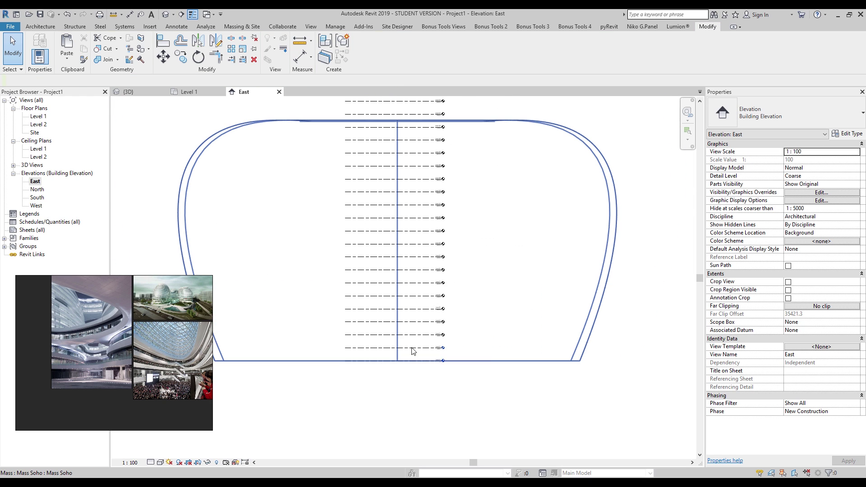
{"action": "scroll", "coordinate": [428, 257], "scroll_direction": "up", "scroll_amount": 8}
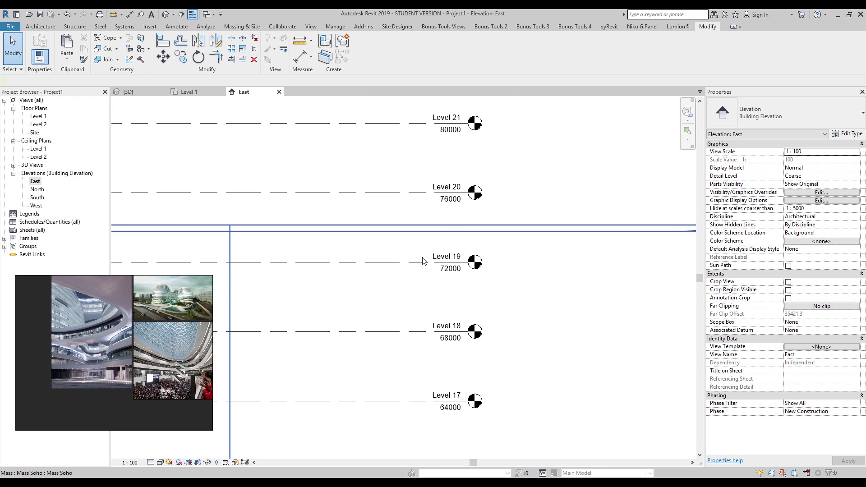
{"action": "scroll", "coordinate": [426, 260], "scroll_direction": "down", "scroll_amount": 8}
- Assign mass floors to the mass at all levels from Level 1 to Level 21
{"action": "left_click", "coordinate": [469, 264]}
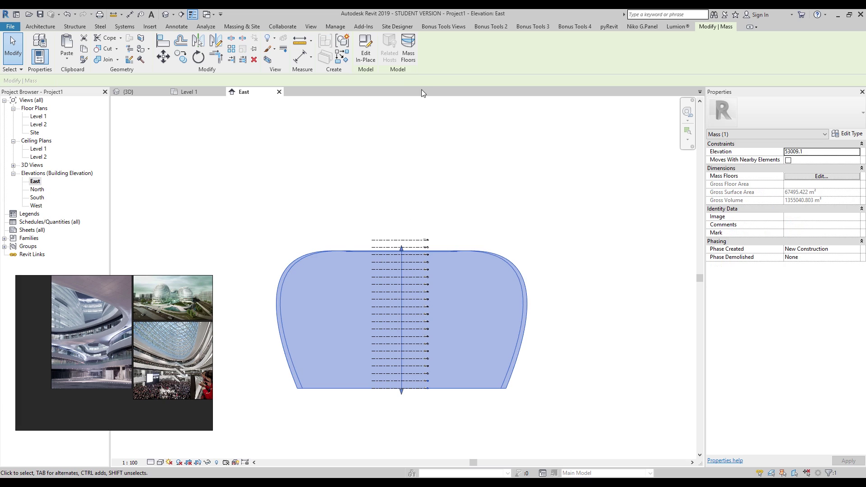
{"action": "left_click", "coordinate": [408, 48]}
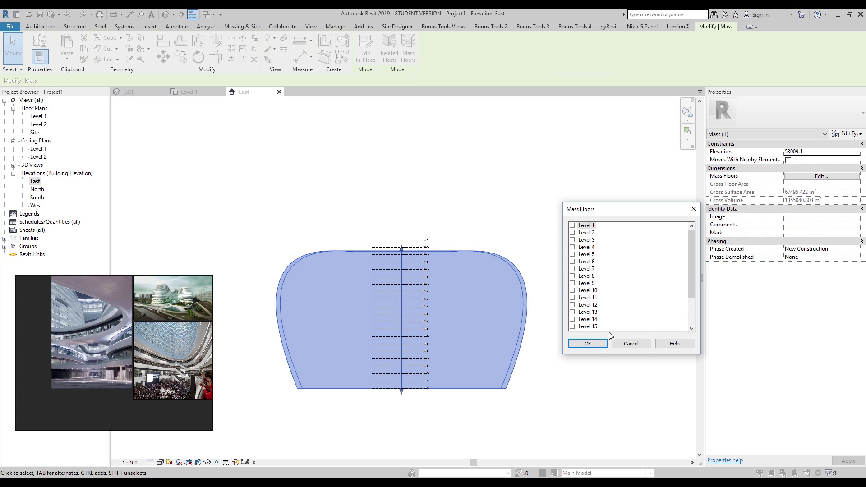
{"action": "left_click", "coordinate": [590, 226]}
{"action": "scroll", "coordinate": [631, 280], "scroll_direction": "down", "scroll_amount": 2}
{"action": "left_click", "coordinate": [587, 328], "text": "shift"}
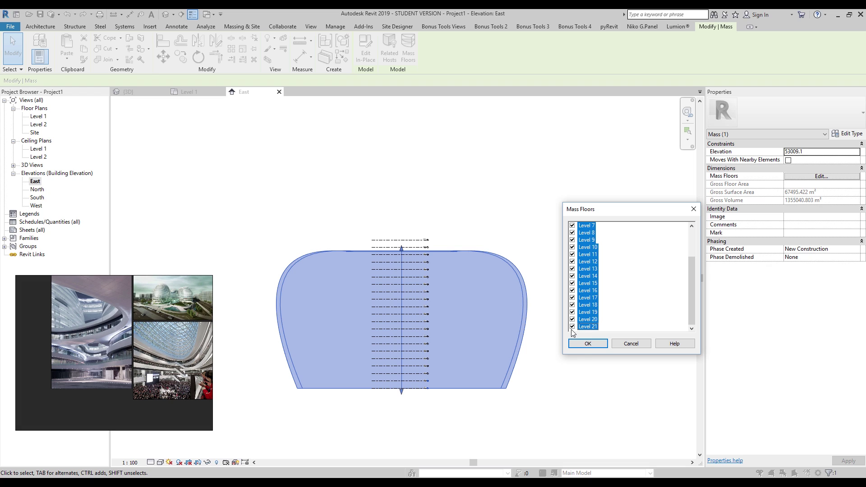
{"action": "left_click", "coordinate": [587, 344]}
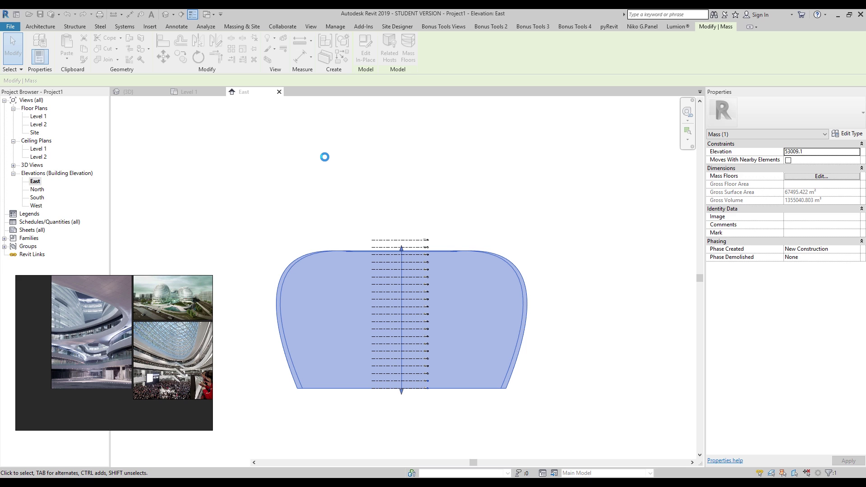
{"action": "left_click", "coordinate": [329, 161]}
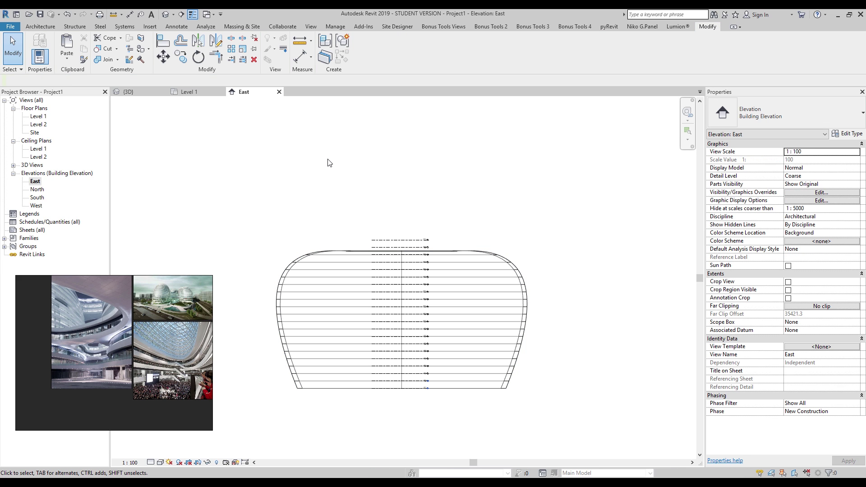
- Examine the mass and its stacked floor divisions in the 3D view
{"action": "left_click", "coordinate": [181, 14]}
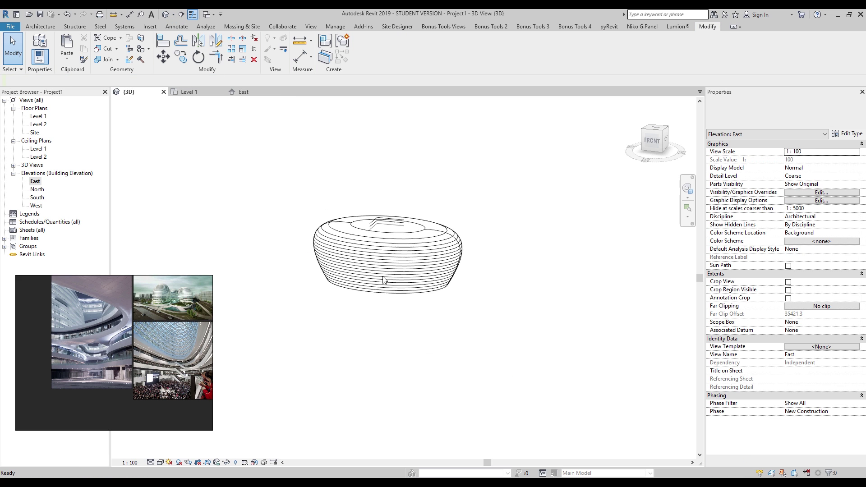
{"action": "middle_click_drag", "start_coordinate": [468, 310], "coordinate": [377, 268], "text": "shift"}
{"action": "scroll", "coordinate": [377, 268], "scroll_direction": "up", "scroll_amount": 3}
{"action": "middle_click_drag", "start_coordinate": [449, 305], "coordinate": [449, 304], "text": "shift"}
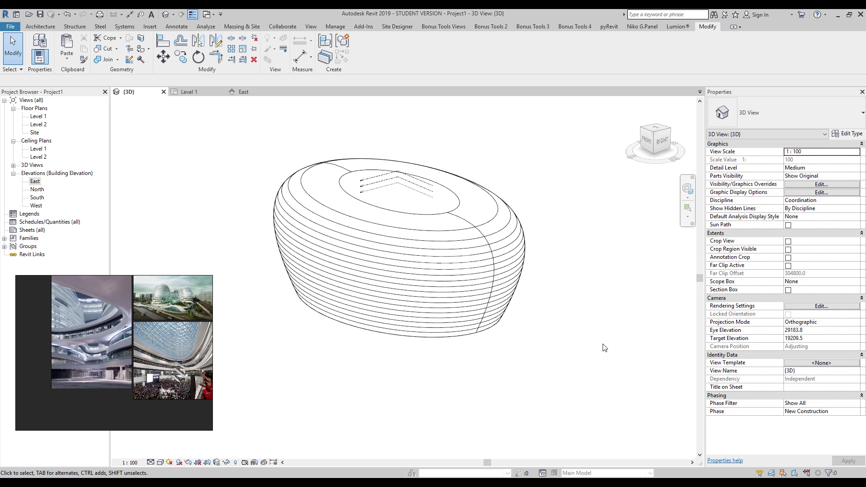
- Copy the mass 212000 mm perpendicular to its long axis in the top view, placing a second mass beside it
{"action": "left_click", "coordinate": [468, 213]}
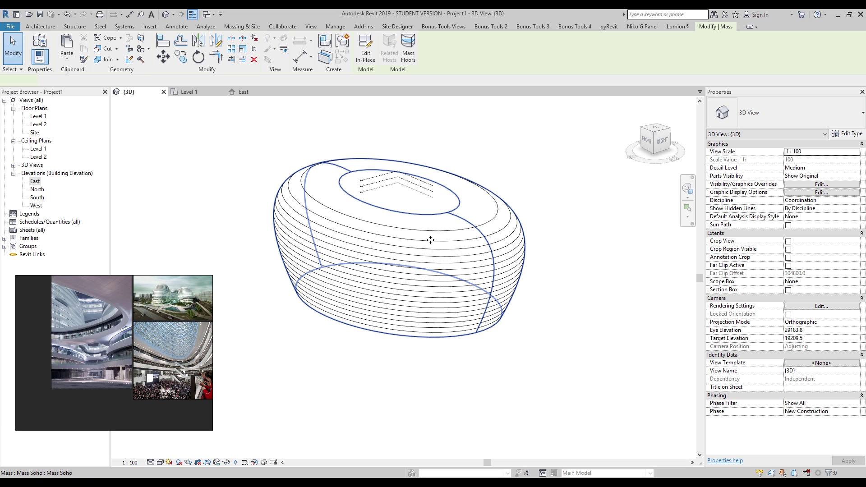
{"action": "left_click", "coordinate": [660, 132]}
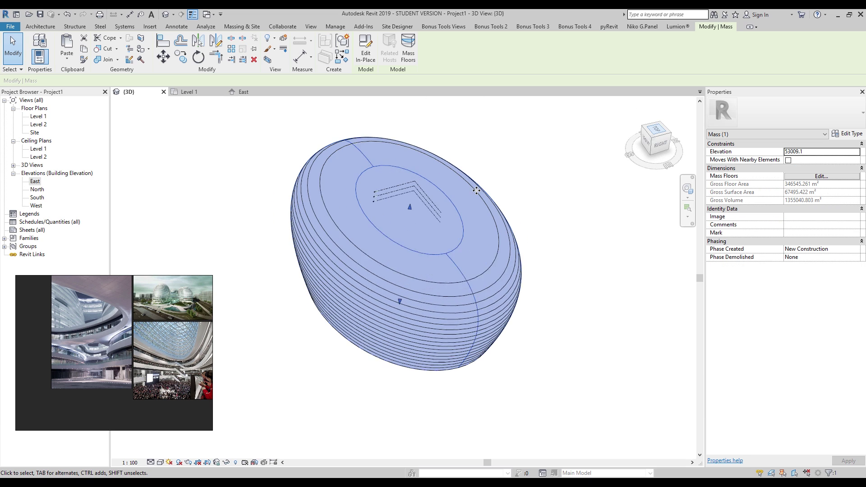
{"action": "key", "text": "m"}
{"action": "key", "text": "v"}
{"action": "left_click", "coordinate": [335, 247]}
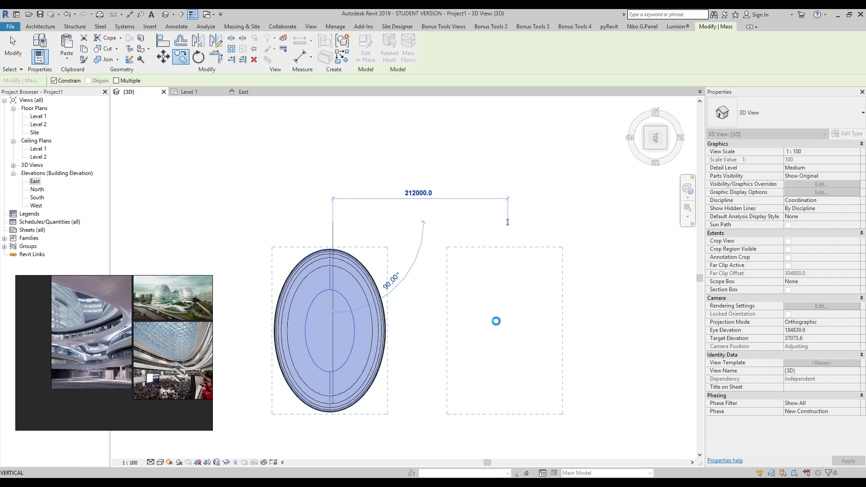
{"action": "left_click", "coordinate": [496, 321]}
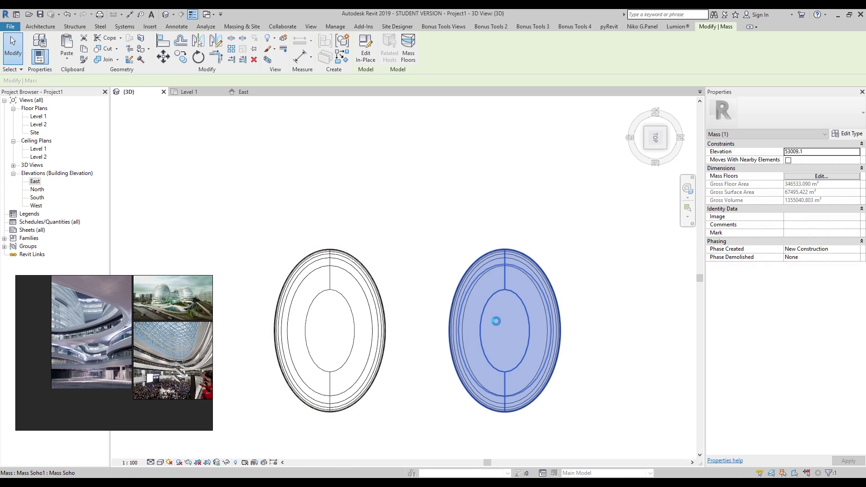